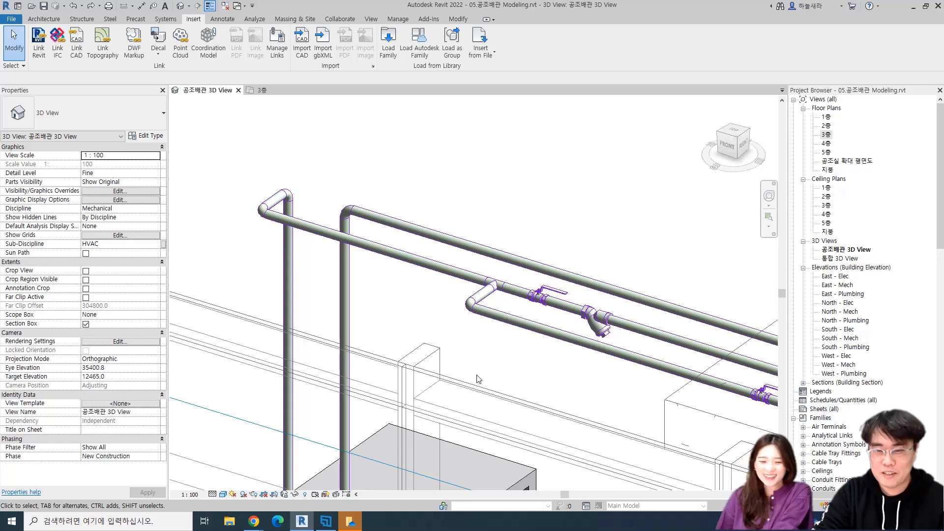
Open the 3층 floor plan and check the existing ball valve on the pipe beside the strainer
scroll(424, 347, down, 2)
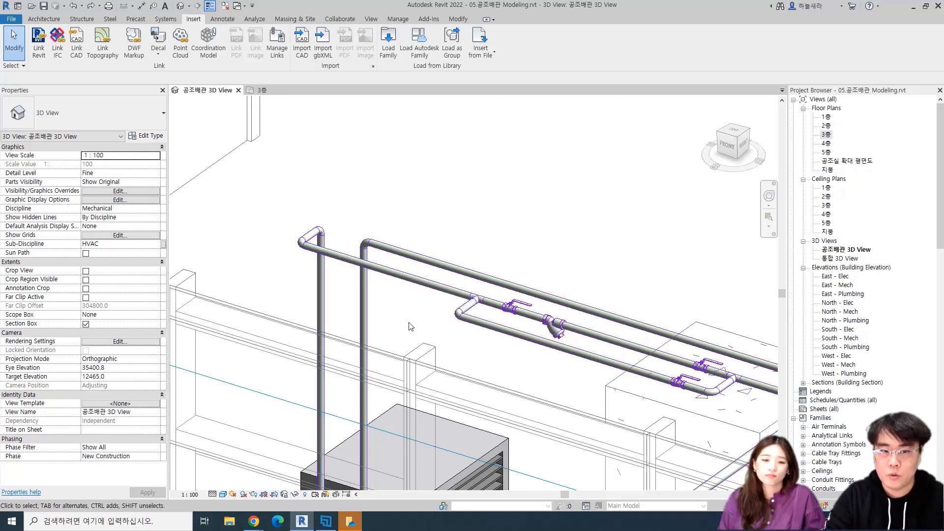
scroll(411, 327, up, 3)
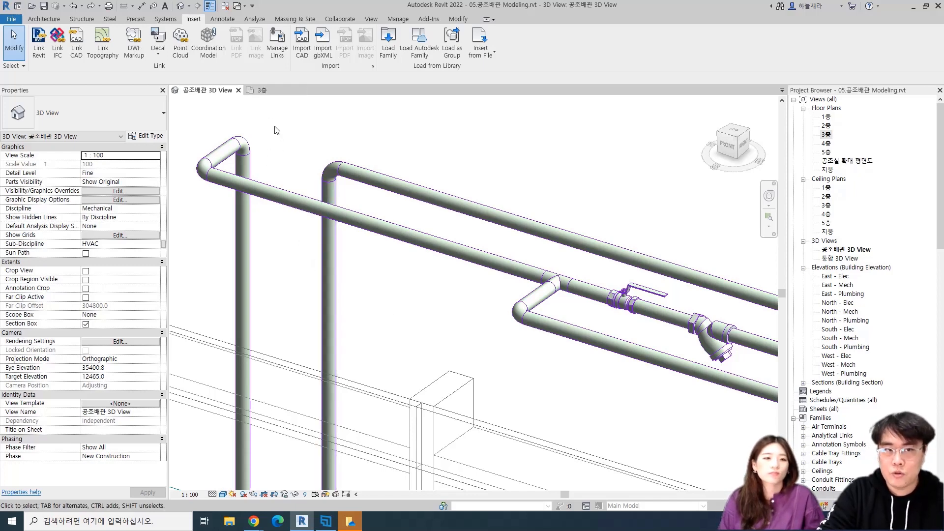
click(265, 90)
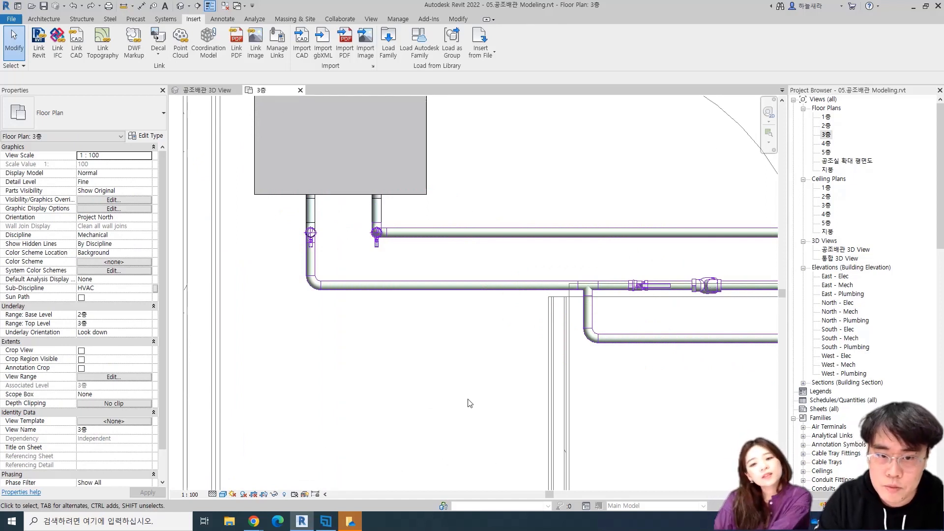
middle_drag(470, 401, 473, 352)
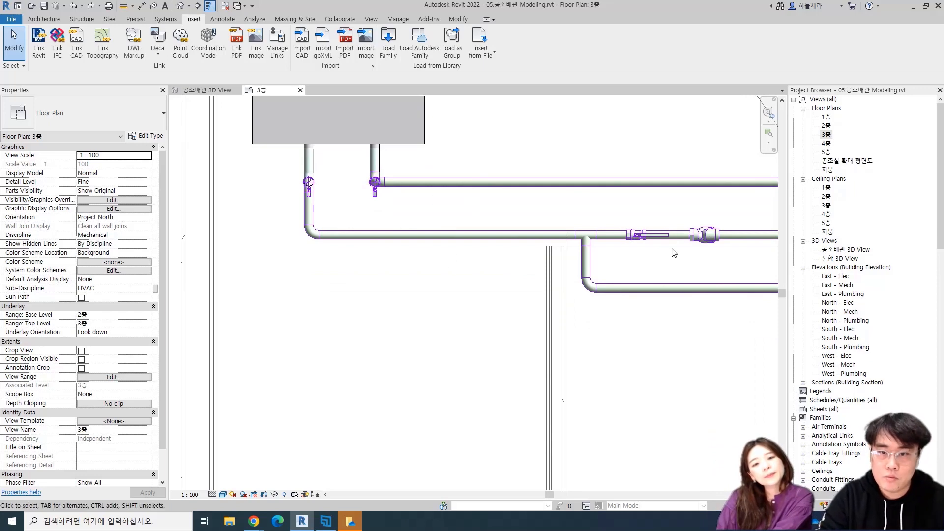
click(637, 239)
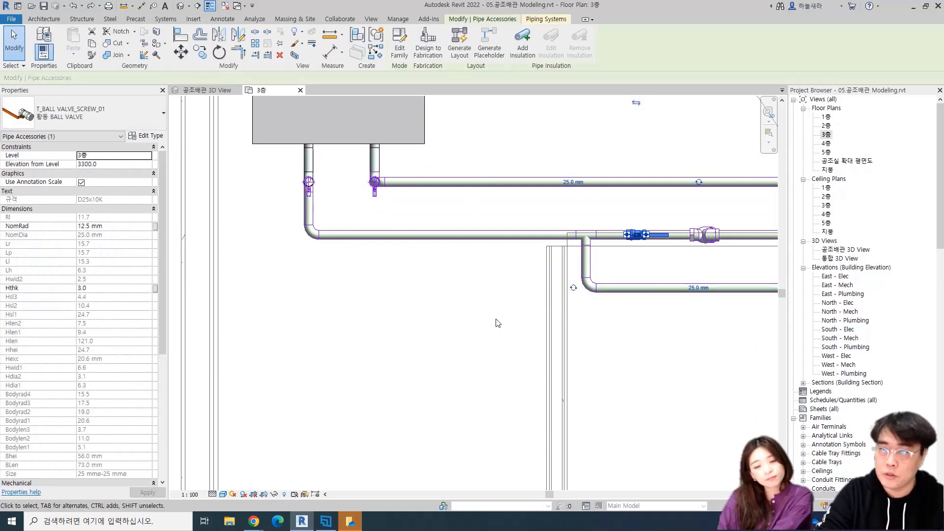
click(497, 324)
scroll(496, 310, down, 2)
scroll(501, 266, up, 2)
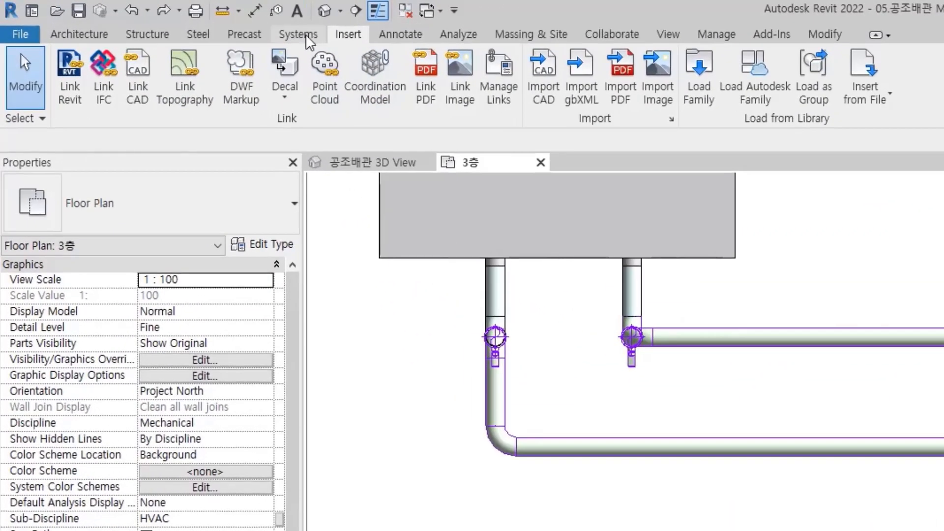
Place a T_BALL VALVE_SCREW_01 pipe accessory on the horizontal pipe run between the elbow and the tee
click(165, 19)
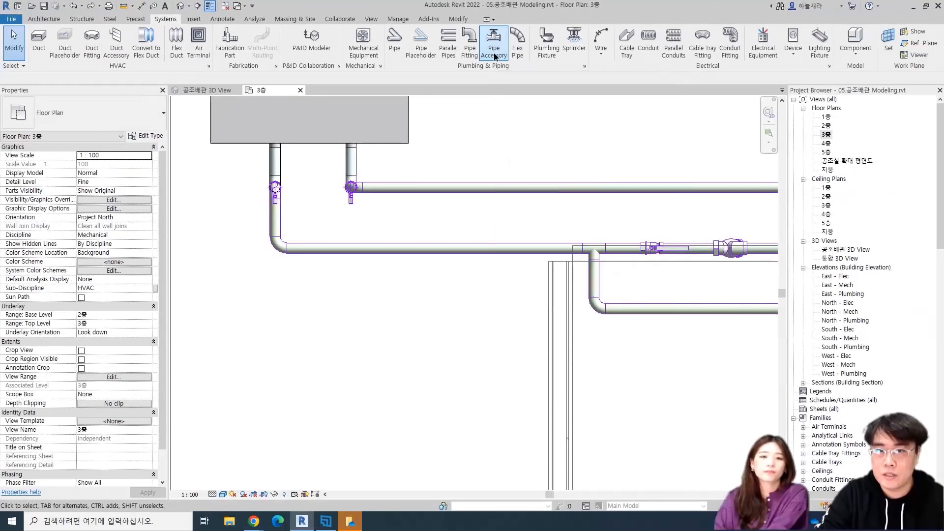
click(512, 64)
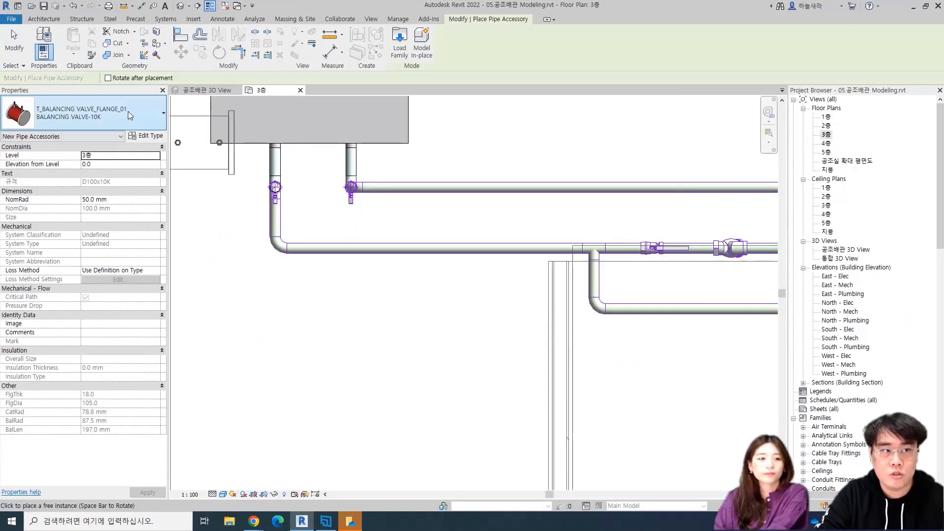
click(75, 138)
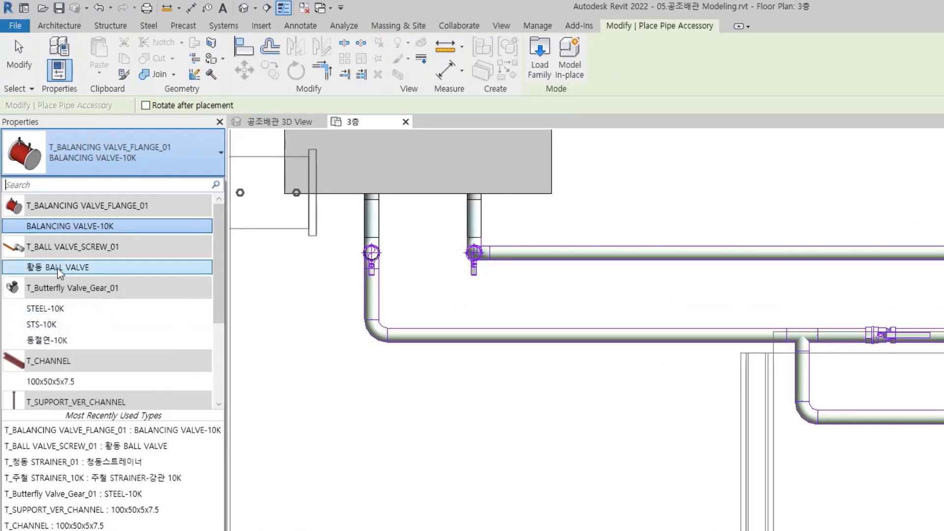
click(118, 267)
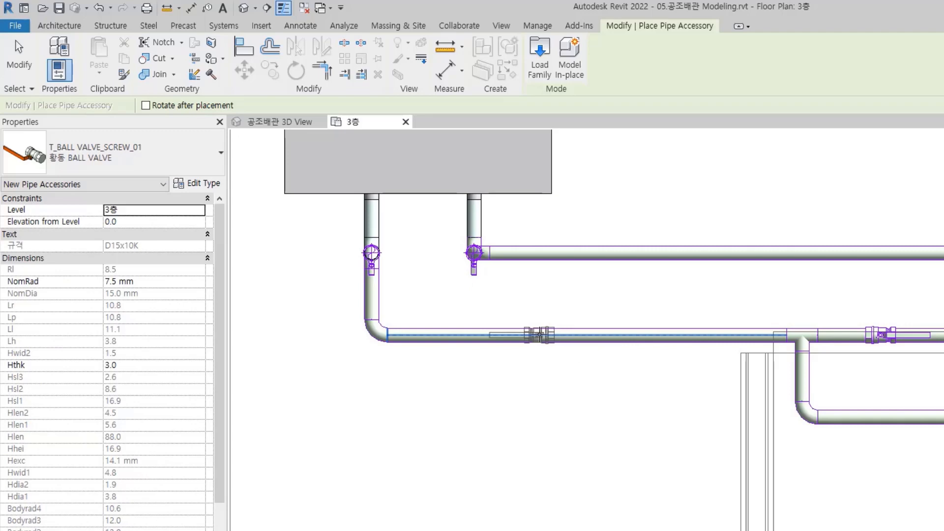
click(539, 334)
key(Escape)
key(Escape)
Flip the new ball valve so its handle points toward the tee
click(542, 332)
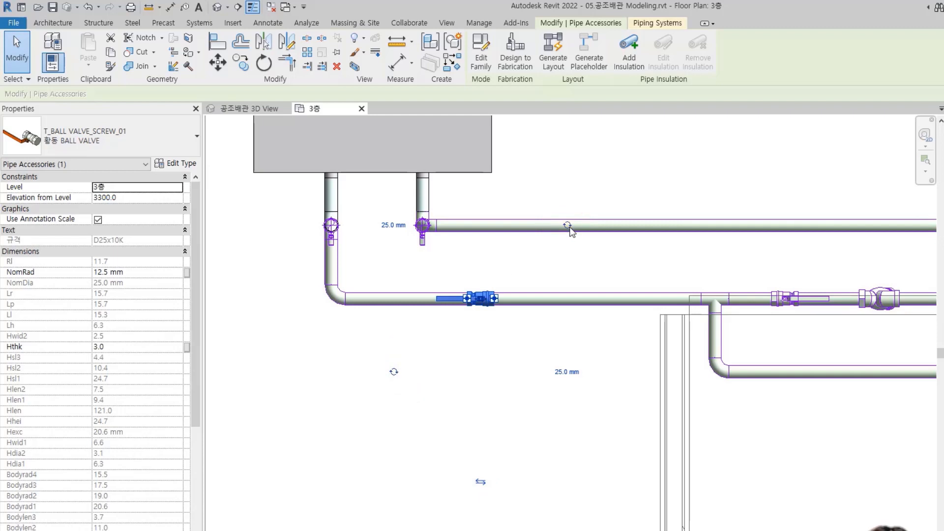
click(481, 484)
scroll(461, 330, up, 2)
scroll(463, 326, down, 2)
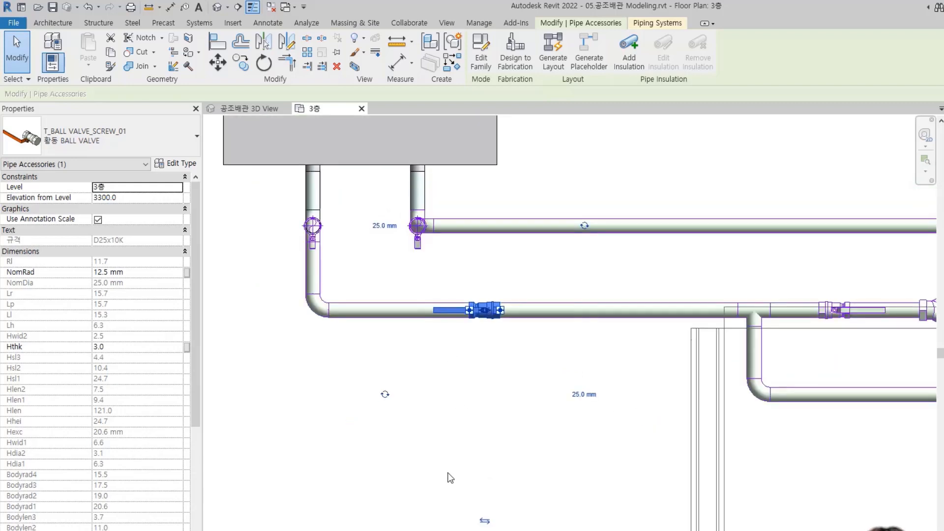
click(485, 521)
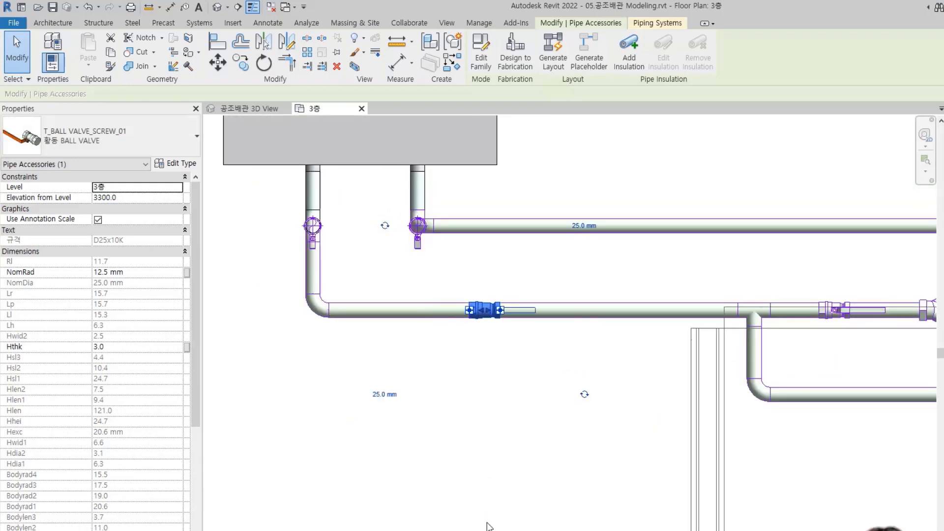
click(490, 426)
Examine the flipped ball valve's body and handle orientation on the pipe run
scroll(509, 319, up, 8)
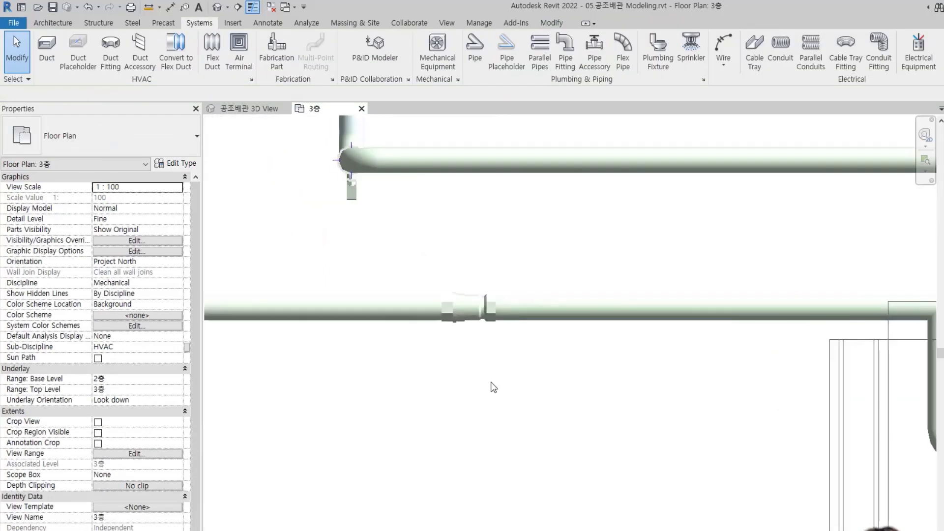
middle_drag(525, 395, 524, 402)
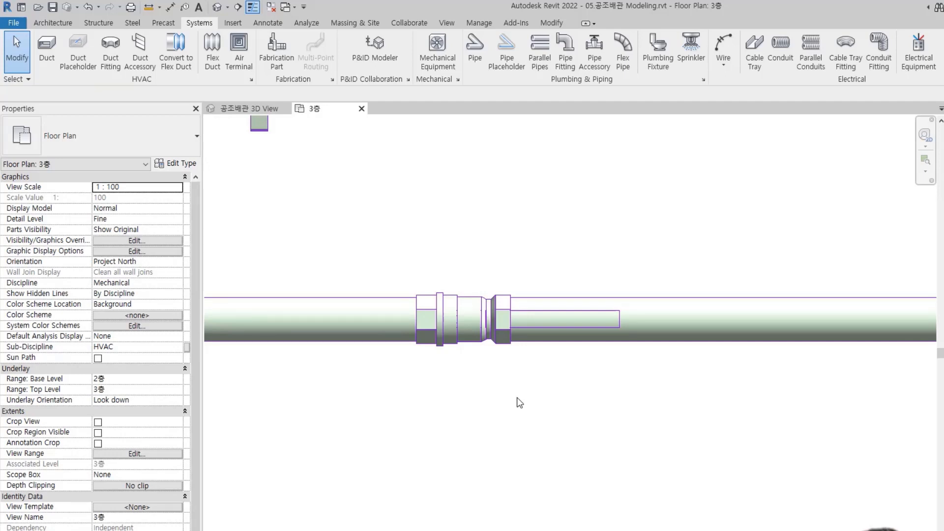
click(493, 318)
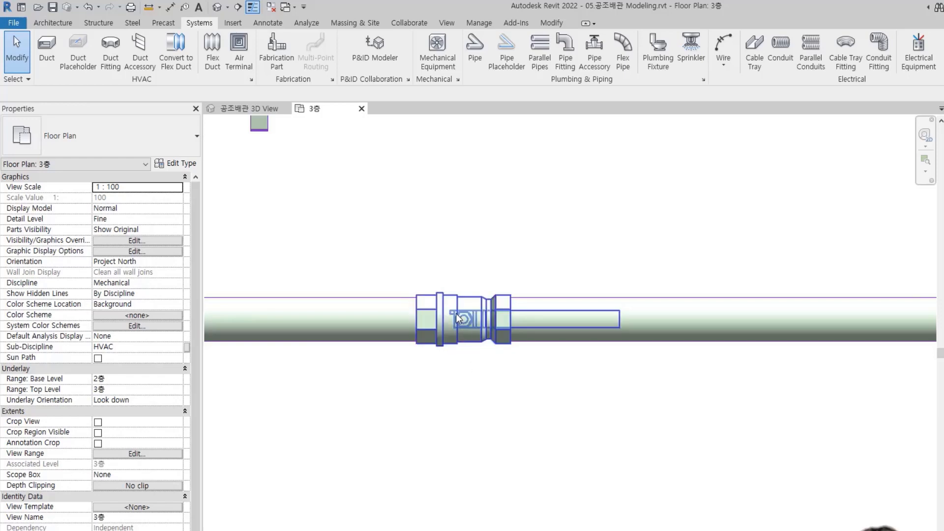
scroll(471, 378, down, 3)
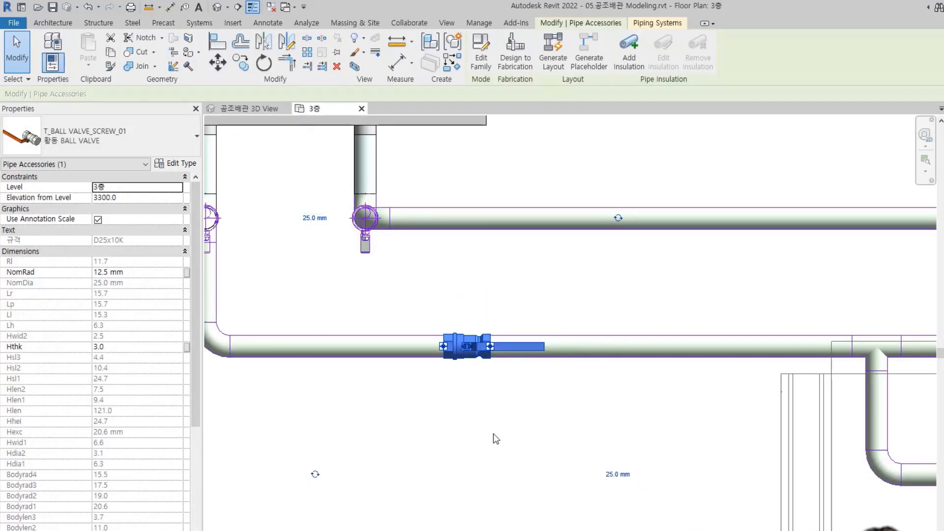
click(428, 449)
scroll(500, 361, down, 2)
middle_drag(519, 443, 491, 420)
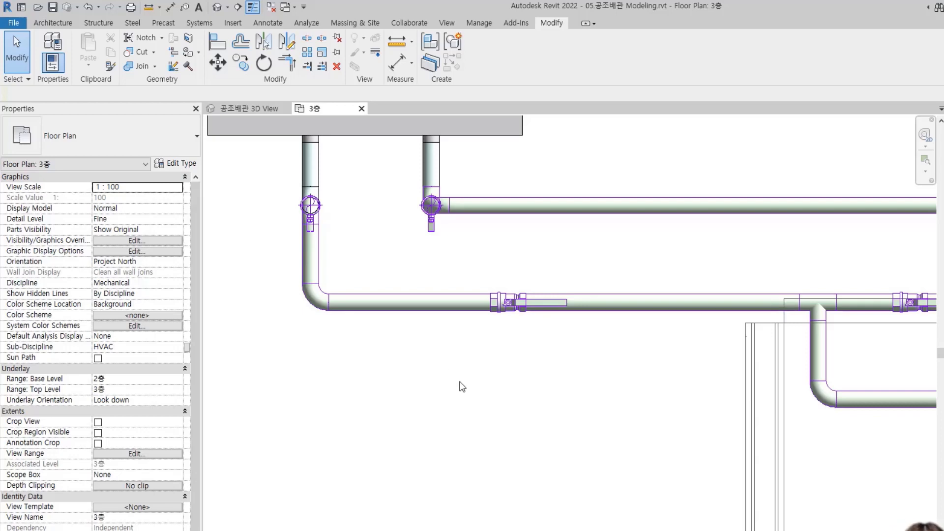
scroll(460, 380, down, 1)
middle_drag(475, 397, 497, 384)
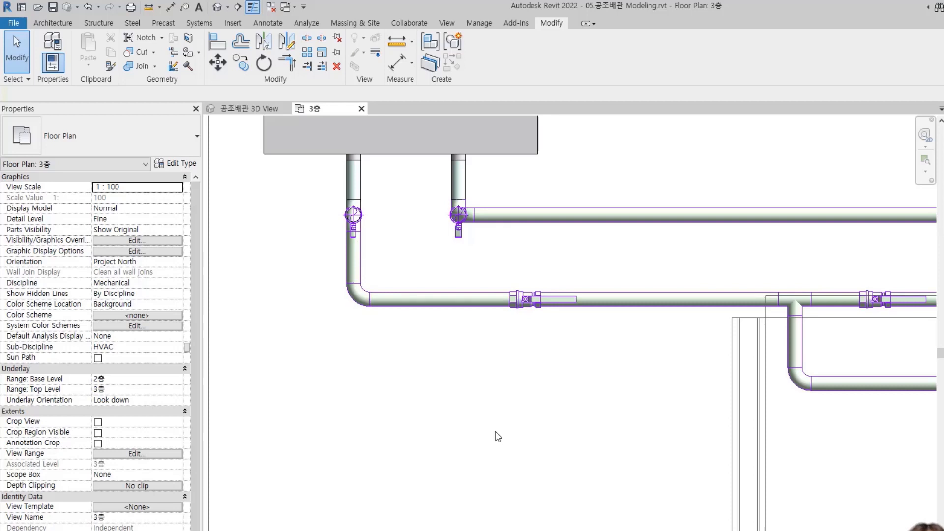
Add an aligned dimension below the pipe from the vertical pipe's centerline to the new ball valve's center
key(d)
key(i)
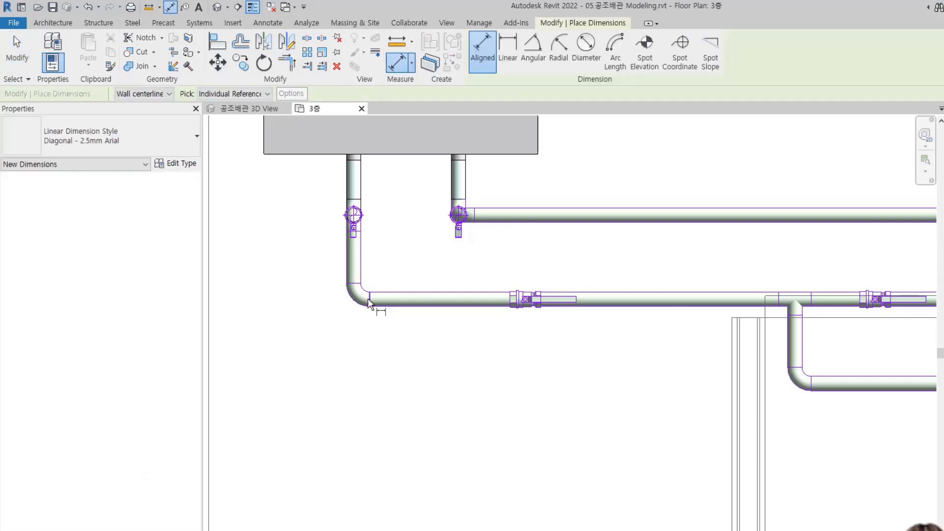
click(353, 266)
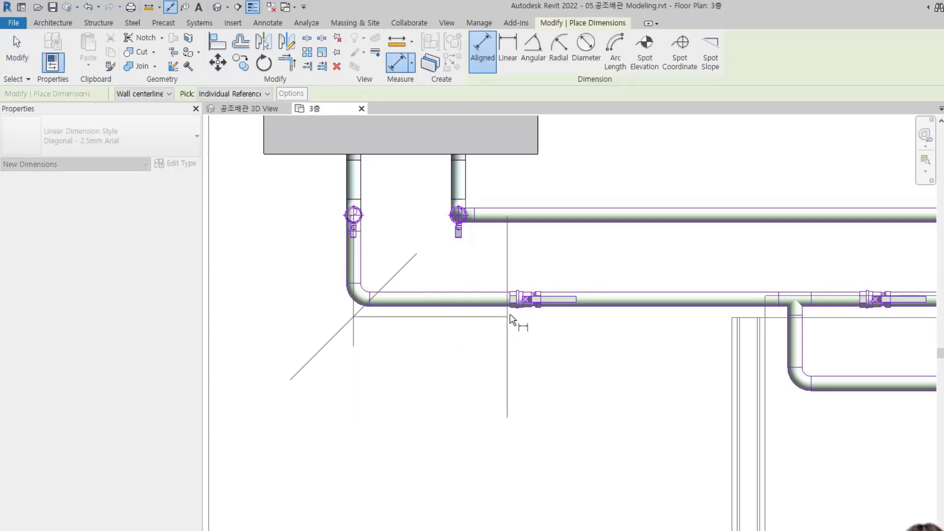
click(530, 299)
middle_drag(474, 432, 464, 327)
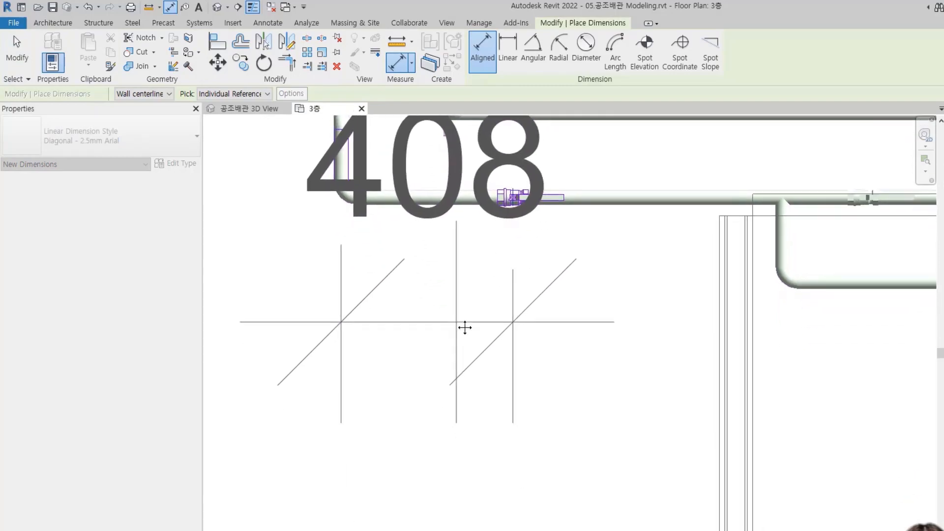
click(439, 457)
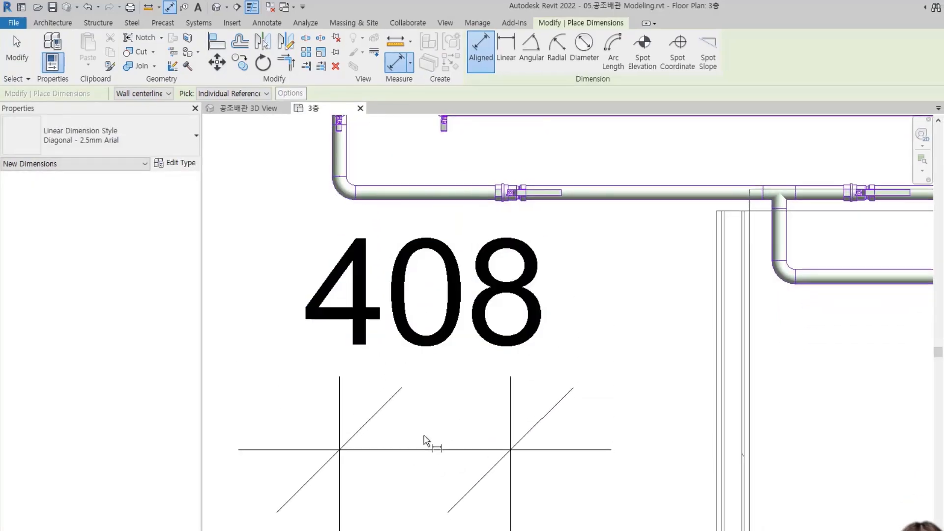
key(Escape)
key(Escape)
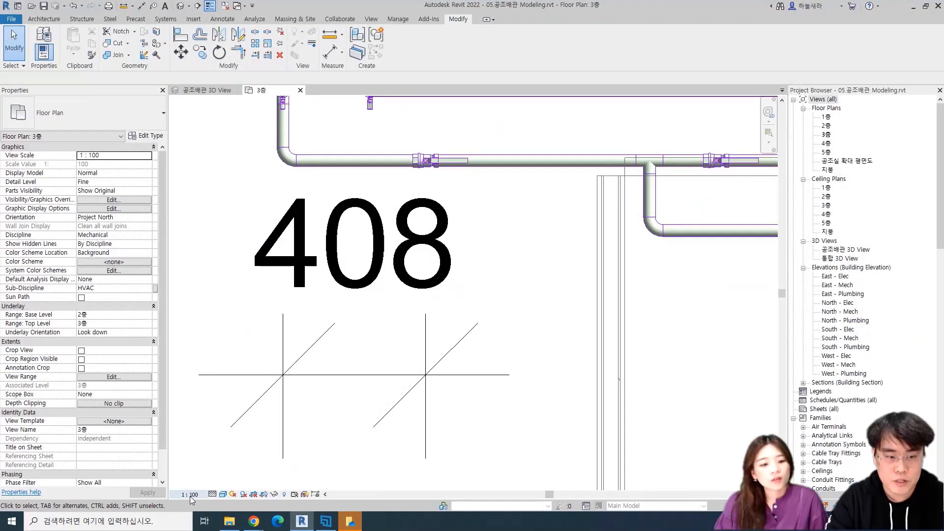
Set the plan's view scale to 1 : 20 and move the dimension line closer to the pipe
click(204, 530)
click(194, 396)
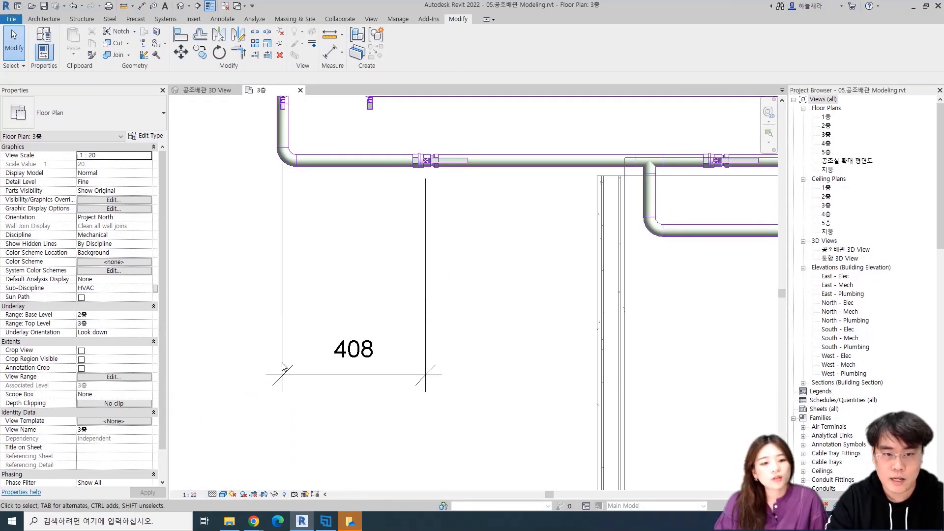
click(308, 374)
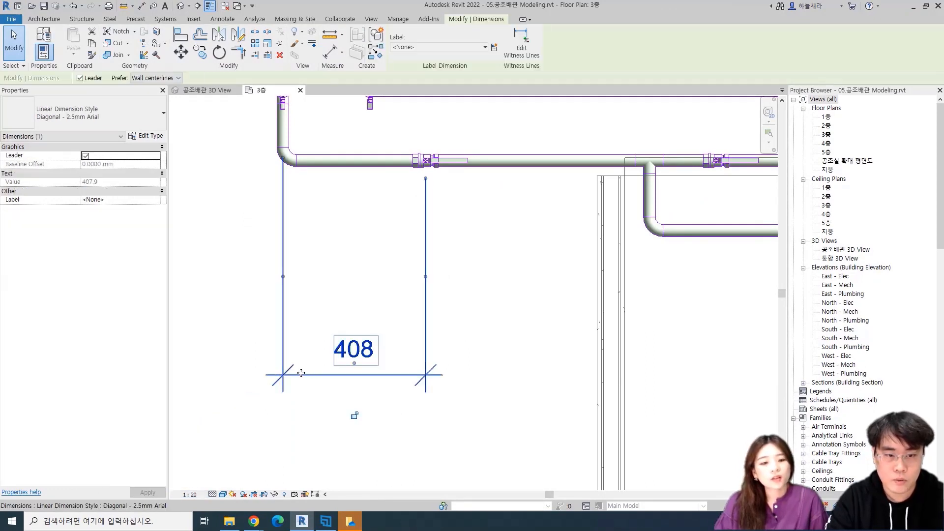
drag(325, 374, 323, 258)
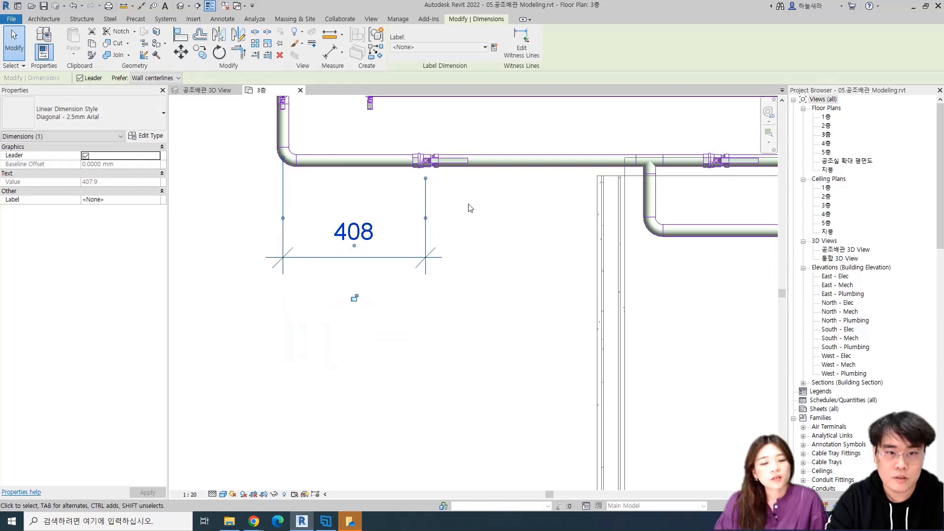
middle_drag(468, 206, 420, 303)
click(422, 303)
Set the new ball valve's distance from the vertical pipe's centerline to 500 mm through its dimension
scroll(422, 304, up, 2)
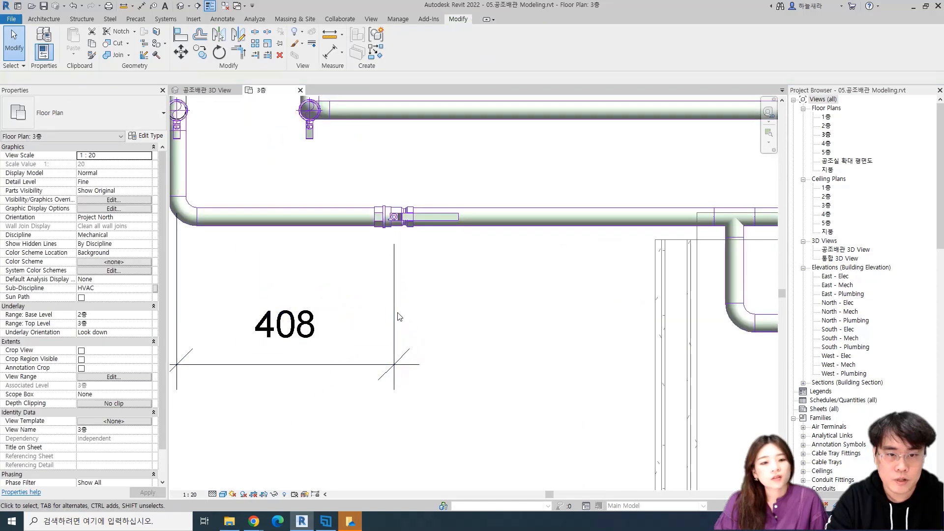
click(400, 218)
scroll(305, 286, down, 1)
middle_drag(306, 285, 359, 271)
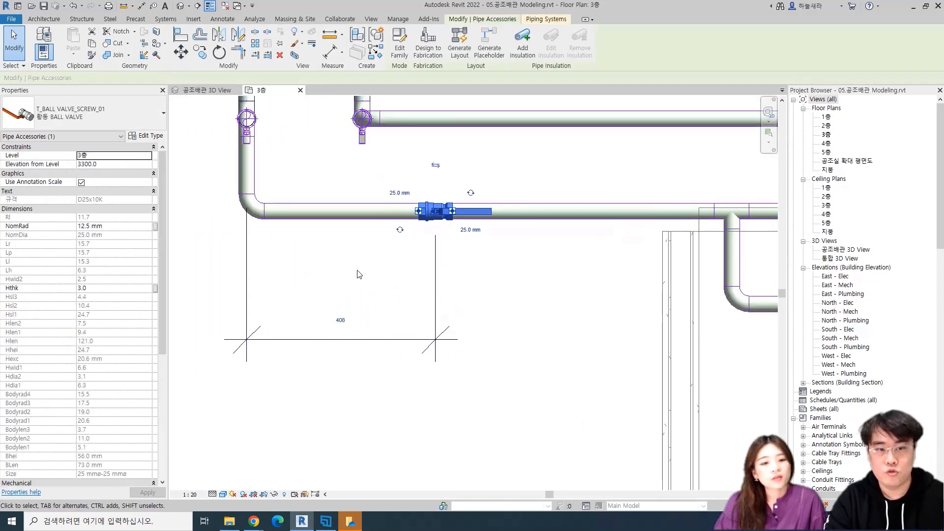
click(342, 318)
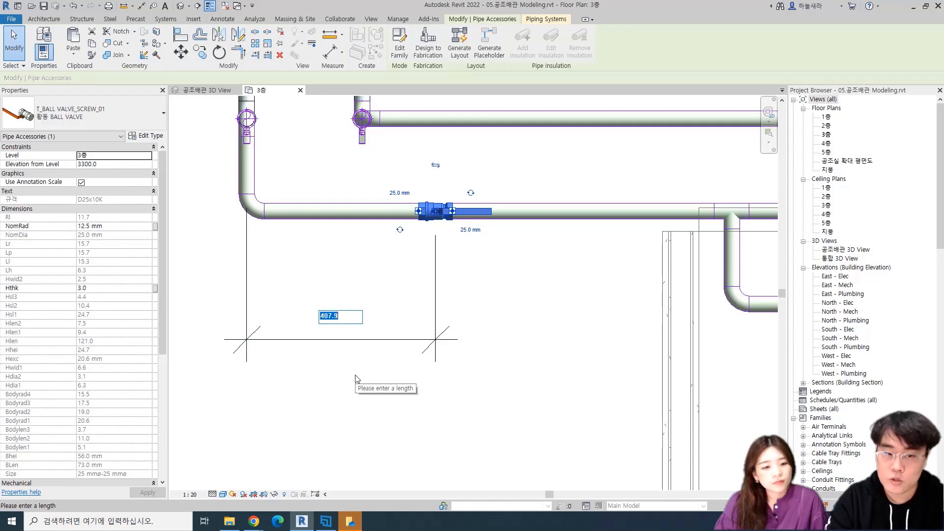
text(500)
key(Return)
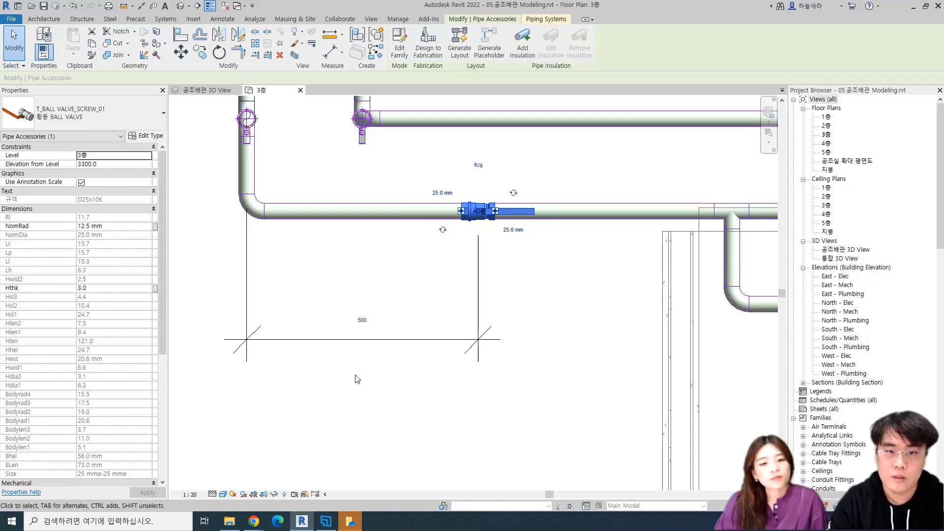
click(522, 300)
Create a similar ball valve on the same pipe between the dimensioned valve and the tee
middle_drag(561, 293, 461, 327)
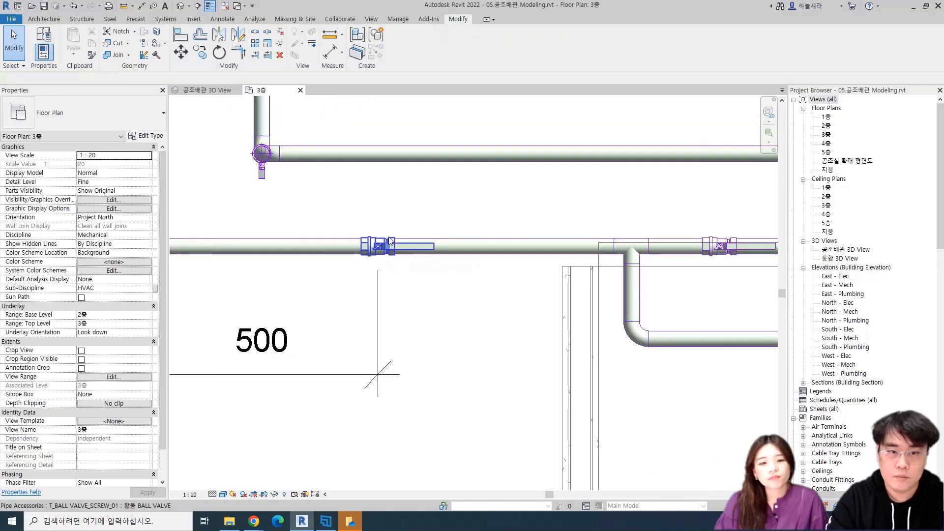
click(386, 239)
key(c)
key(s)
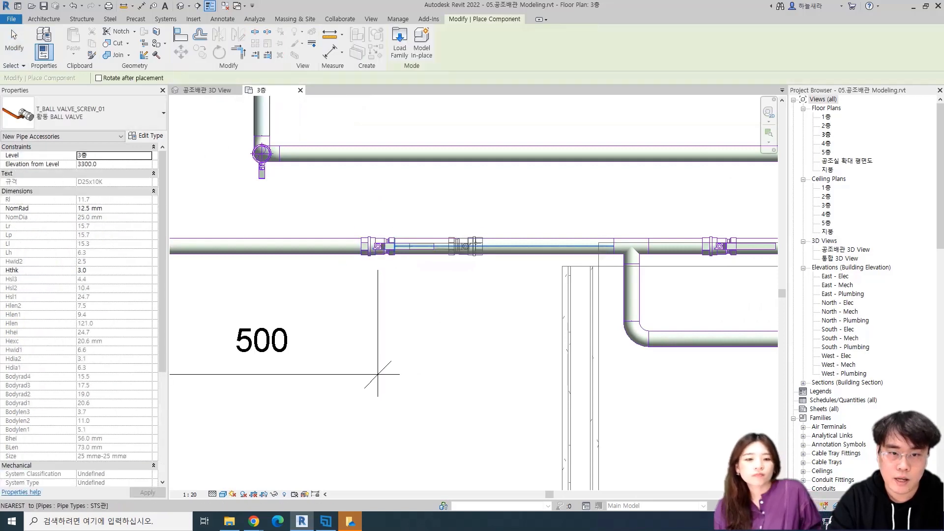
click(494, 259)
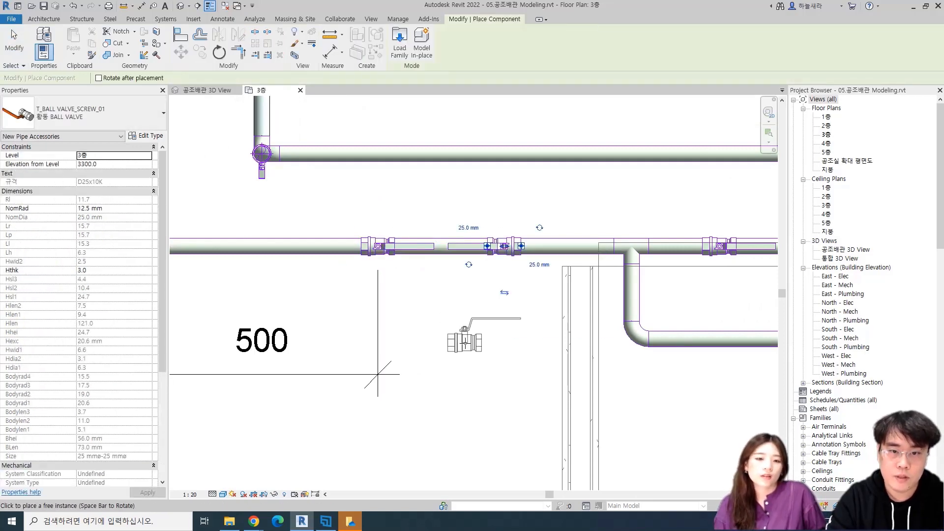
Flip the new ball valve's direction and rotate it so its handle lines up with the neighbouring valve's handle
key(Escape)
key(Escape)
click(502, 250)
click(504, 293)
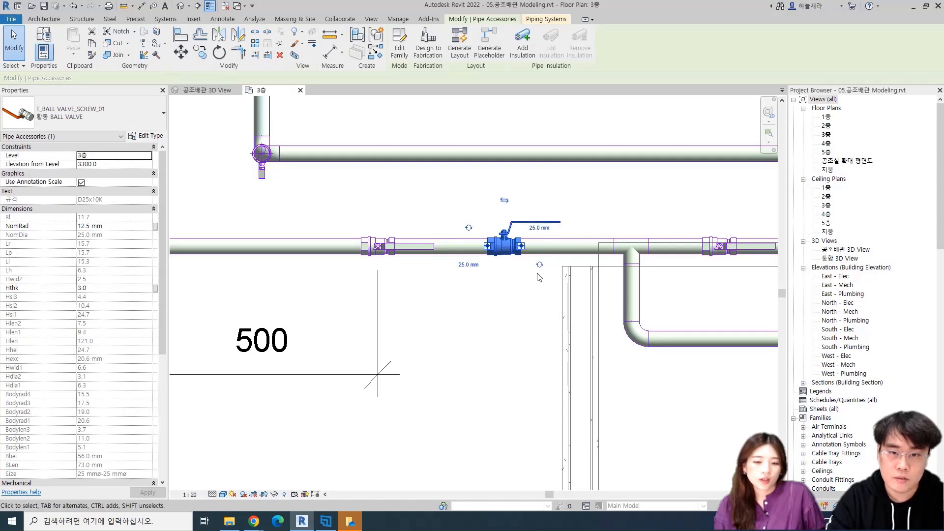
click(458, 389)
Add an aligned dimension between the centers of the two ball valves, in line with the 500 mm dimension
key(d)
key(i)
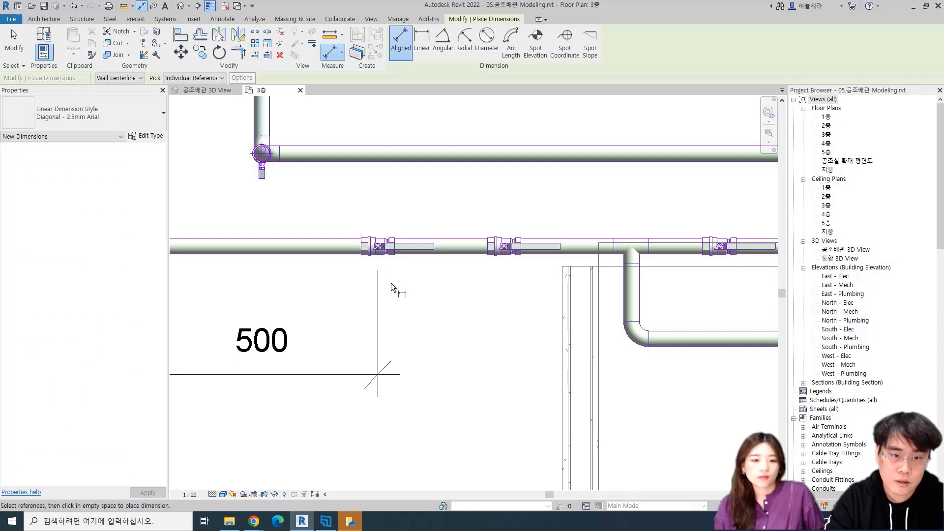
click(378, 246)
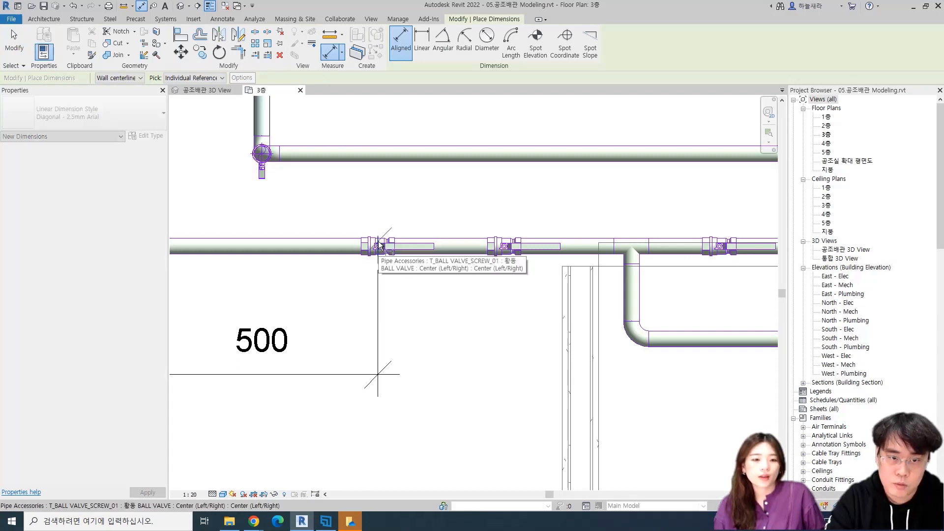
click(507, 246)
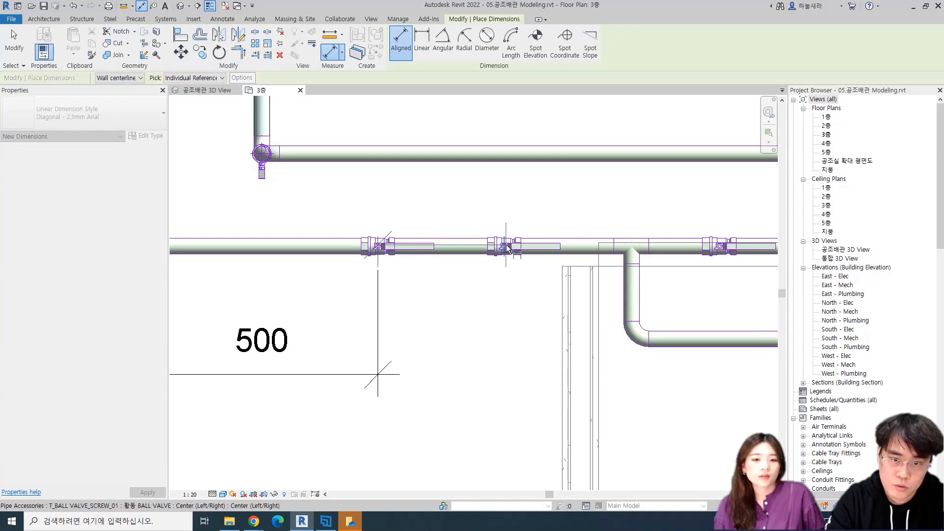
click(338, 376)
key(Escape)
key(Escape)
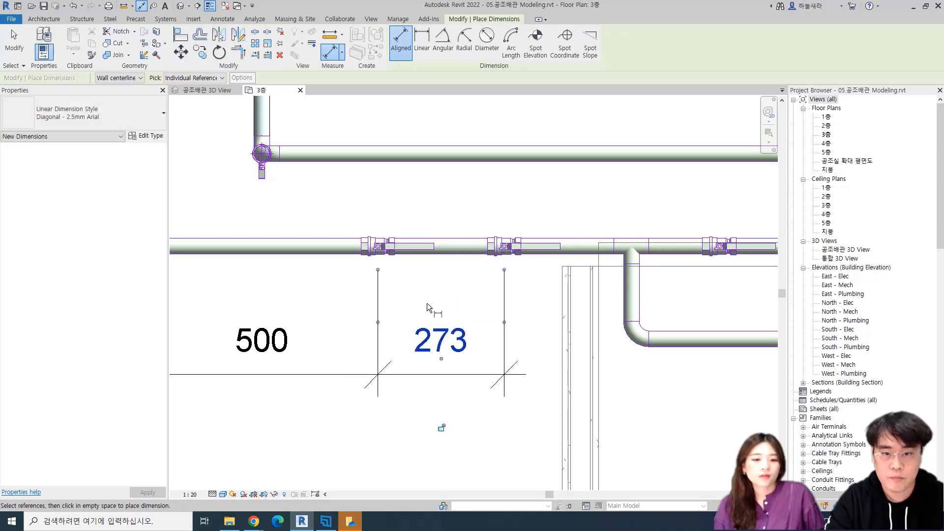
Set the new ball valve's distance from the first valve to 250 mm through its dimension
click(512, 246)
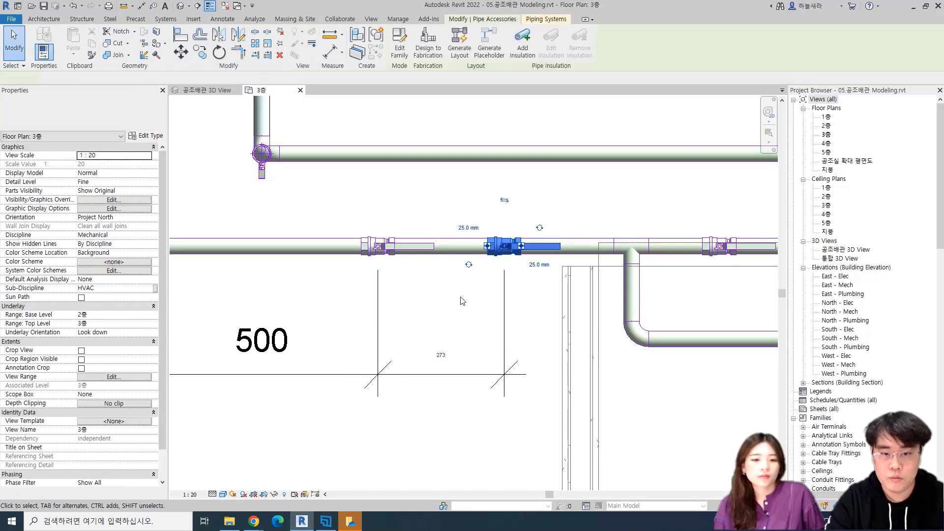
click(441, 354)
text(250)
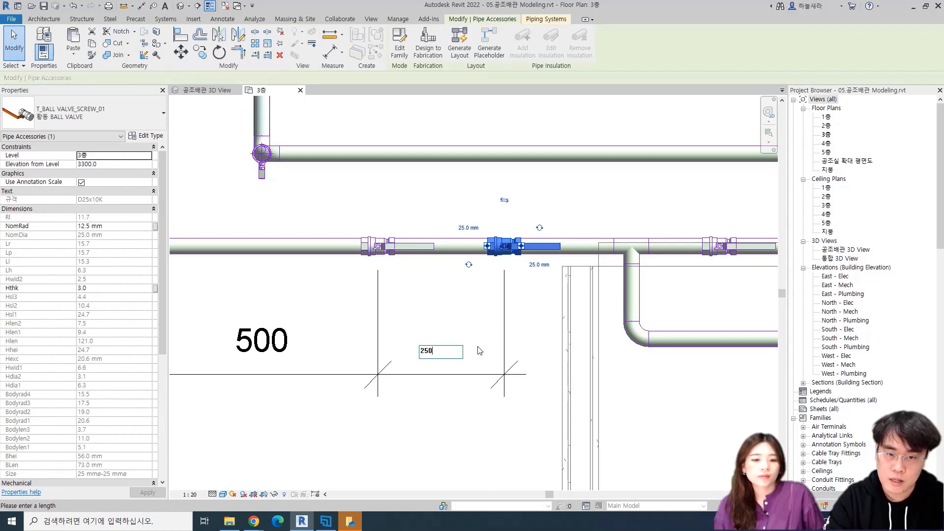
key(Return)
key(Escape)
scroll(426, 363, down, 2)
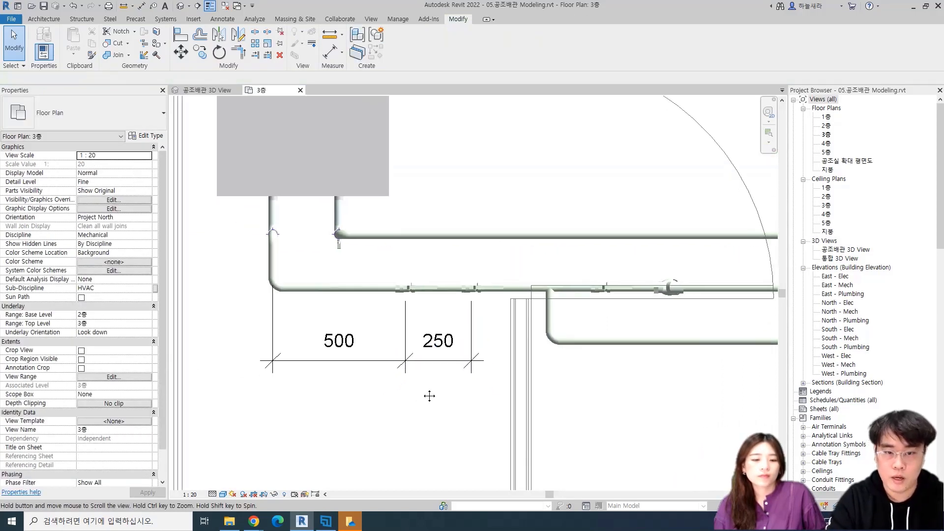
middle_drag(415, 401, 440, 337)
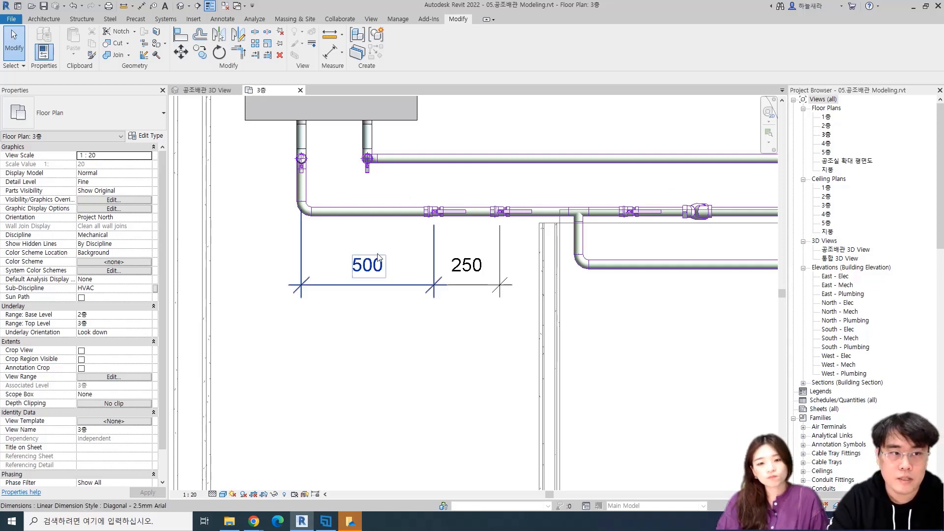
Place a T_청동 STRAINER_01 청동스트레이너 pipe accessory on the horizontal pipe between the elbow and the first ball valve
click(165, 19)
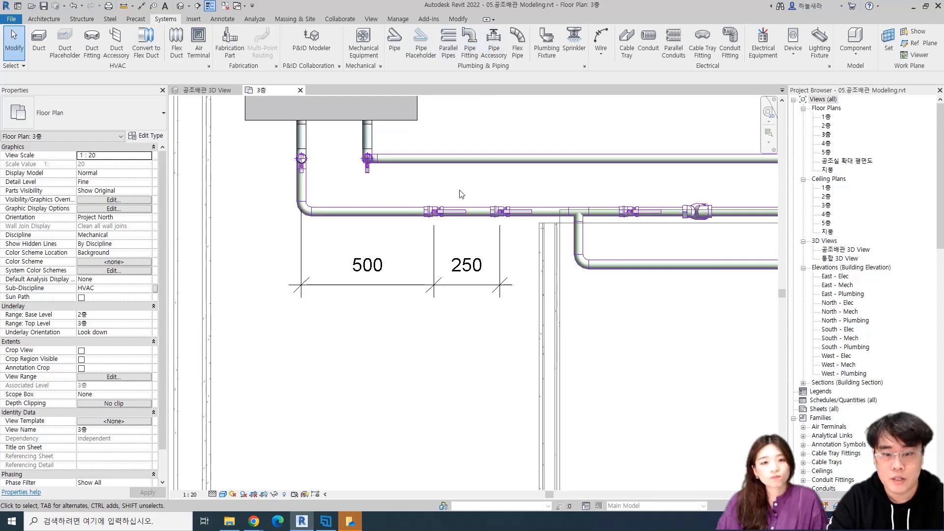
key(p)
key(a)
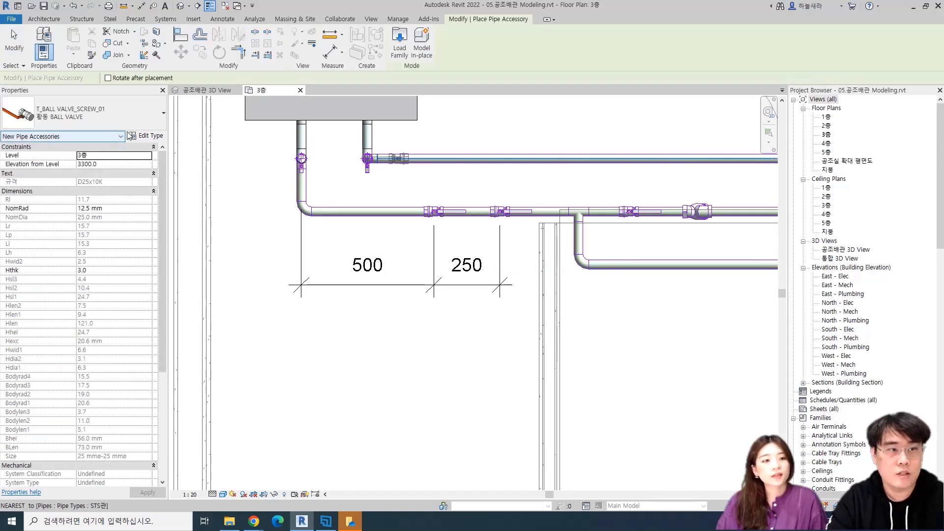
click(110, 127)
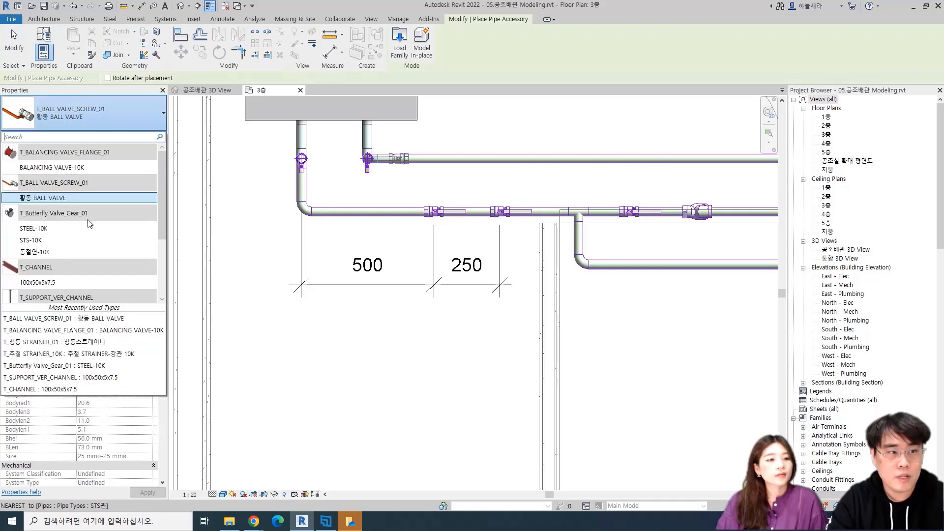
scroll(99, 234, down, 3)
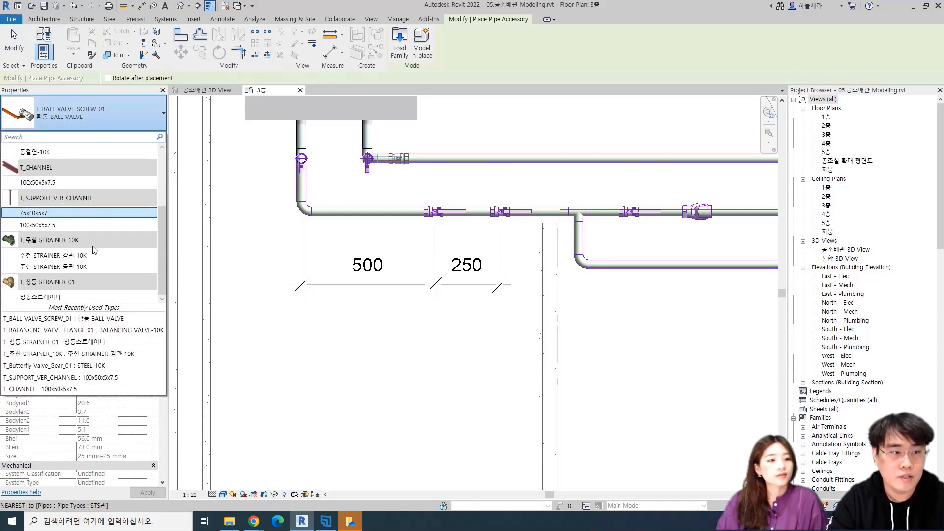
click(48, 297)
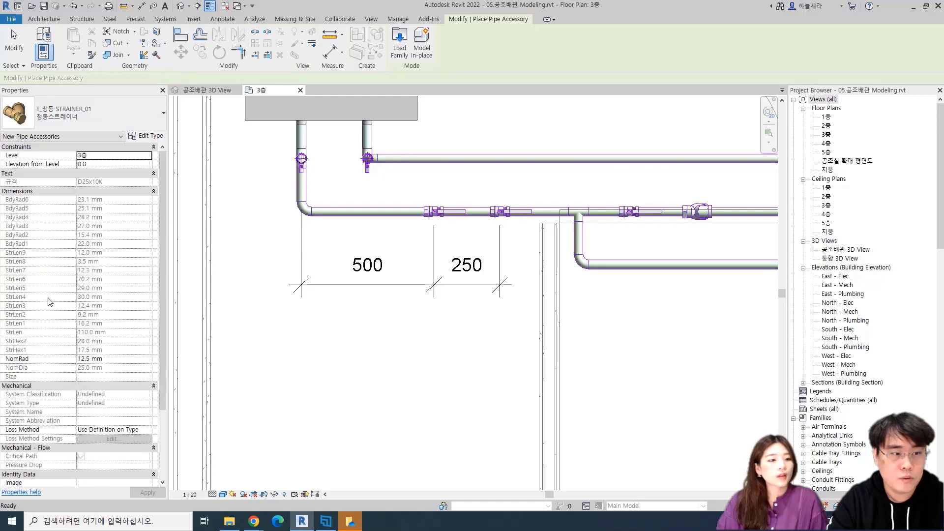
scroll(457, 211, up, 2)
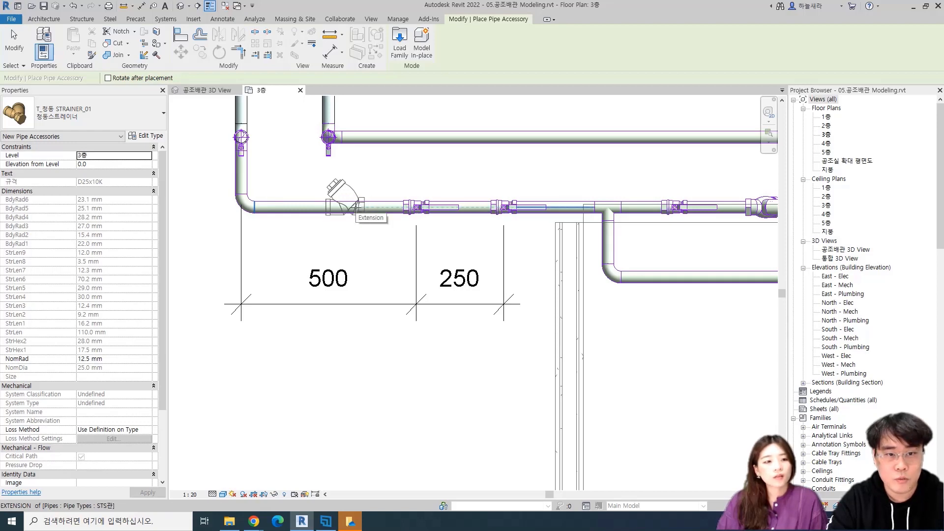
click(362, 207)
key(Escape)
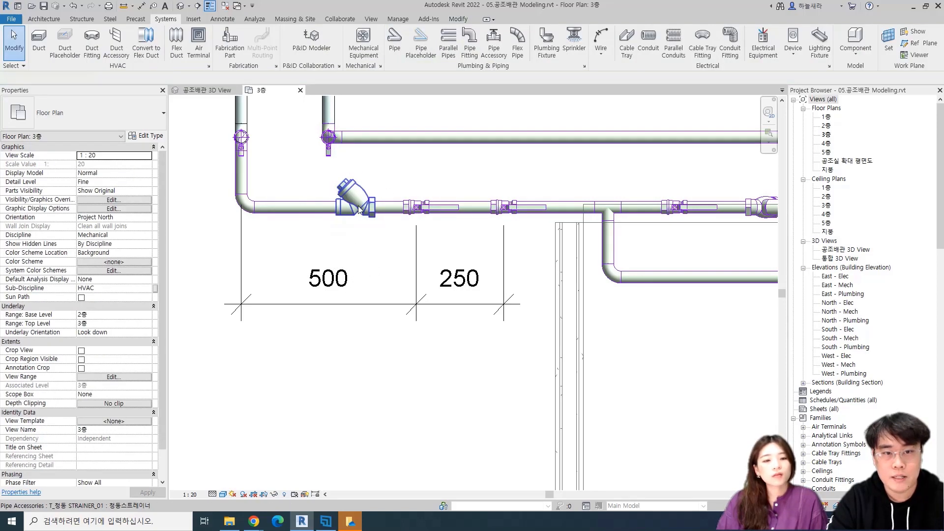
Flip the strainer's flow direction and rotate it about the pipe so its branch no longer sticks out sideways in plan
click(360, 209)
middle_drag(350, 238, 276, 254)
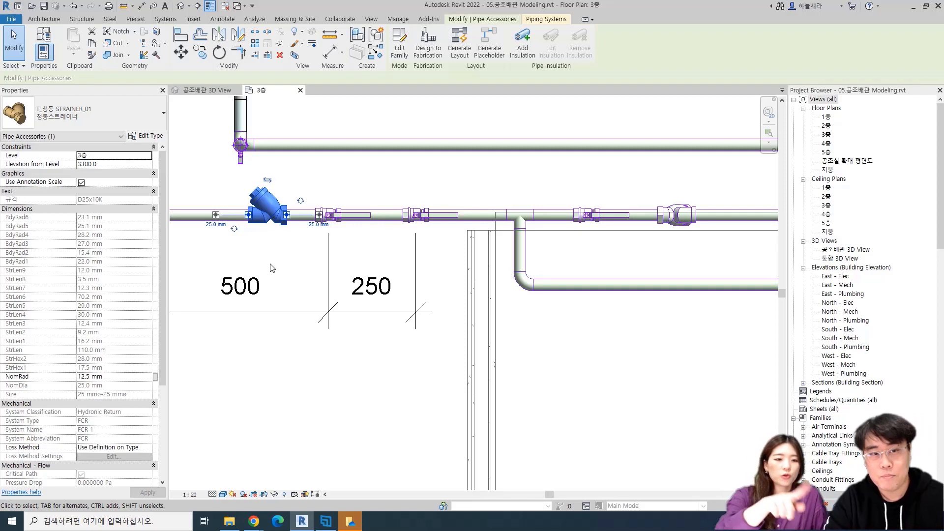
click(267, 181)
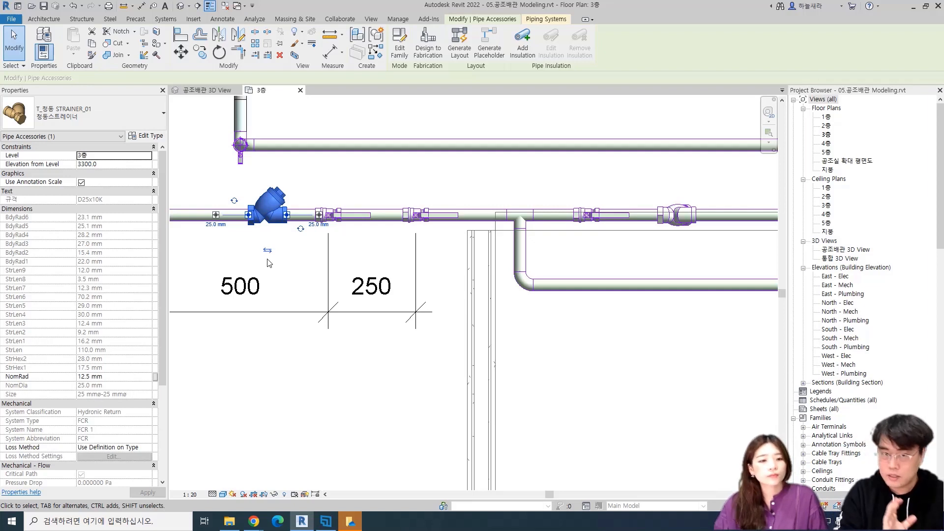
scroll(269, 261, up, 2)
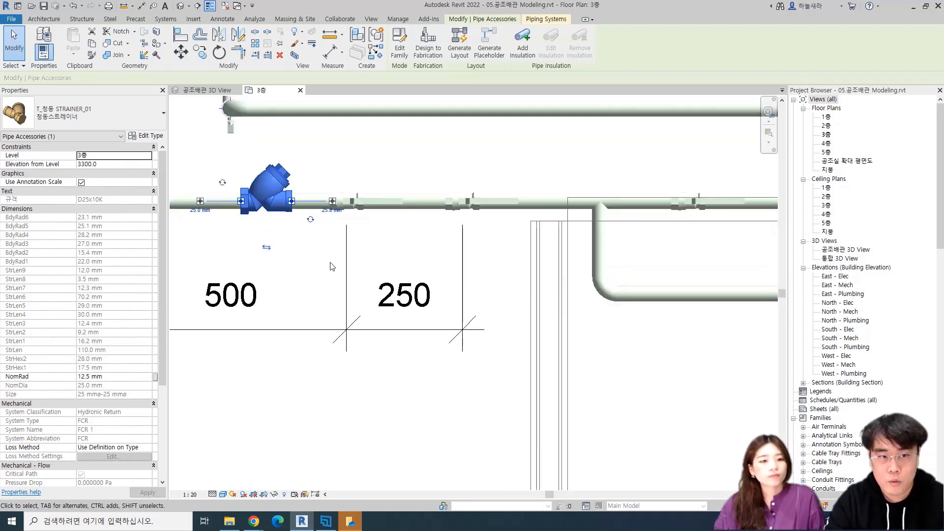
scroll(275, 261, down, 2)
click(278, 255)
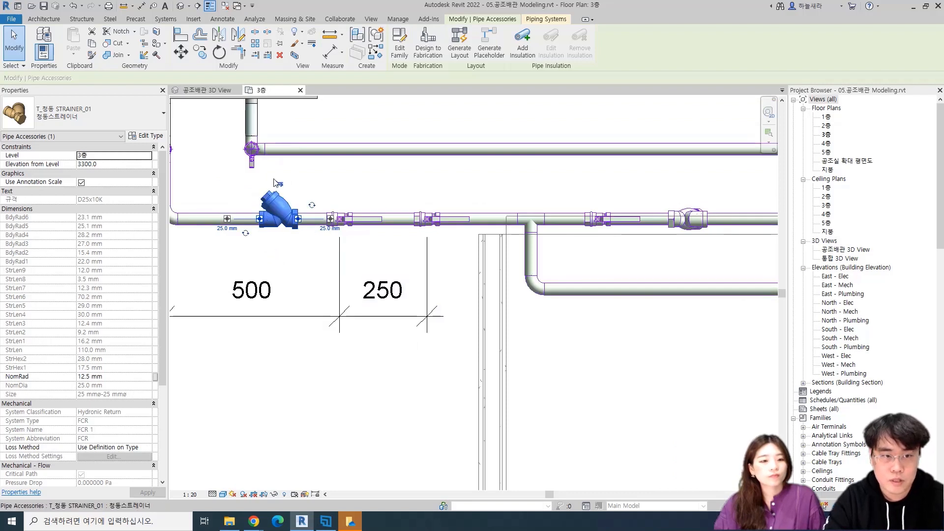
click(278, 183)
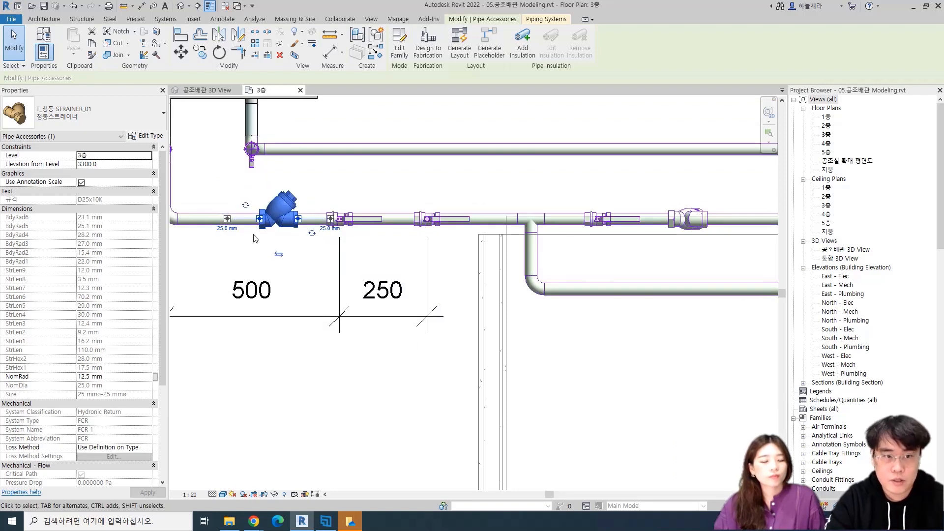
click(247, 206)
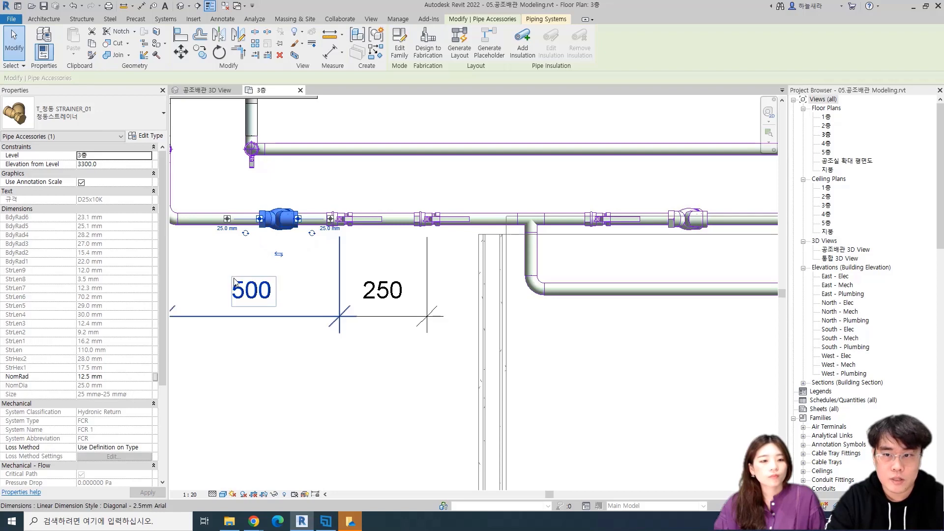
click(303, 359)
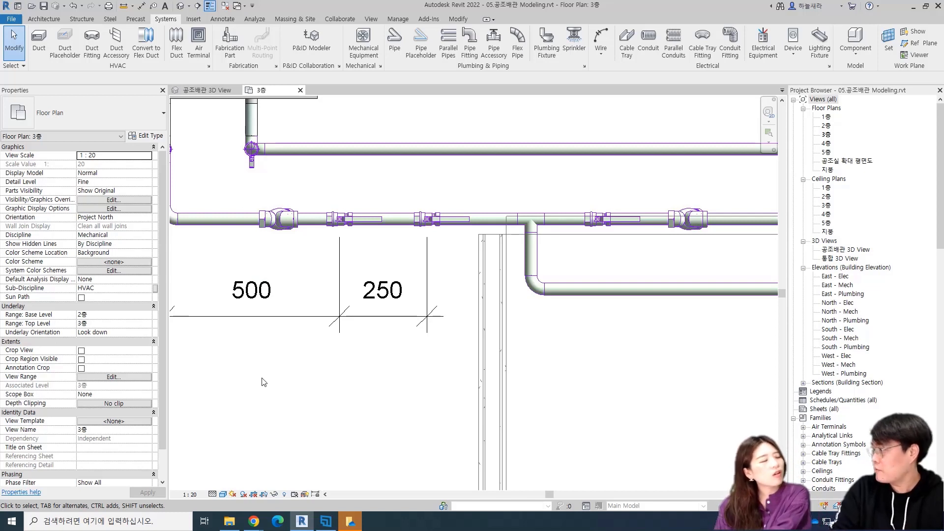
Draw a separate horizontal STS관 pipe of 80 mm diameter at middle elevation 3300 mm below the dimensioned piping
click(386, 215)
scroll(362, 321, down, 2)
middle_drag(333, 384, 364, 299)
key(c)
key(s)
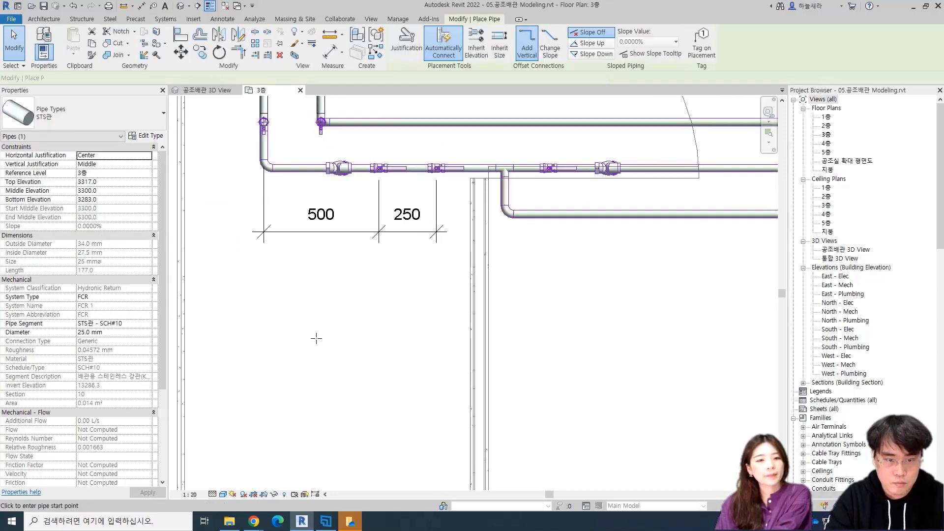
click(122, 78)
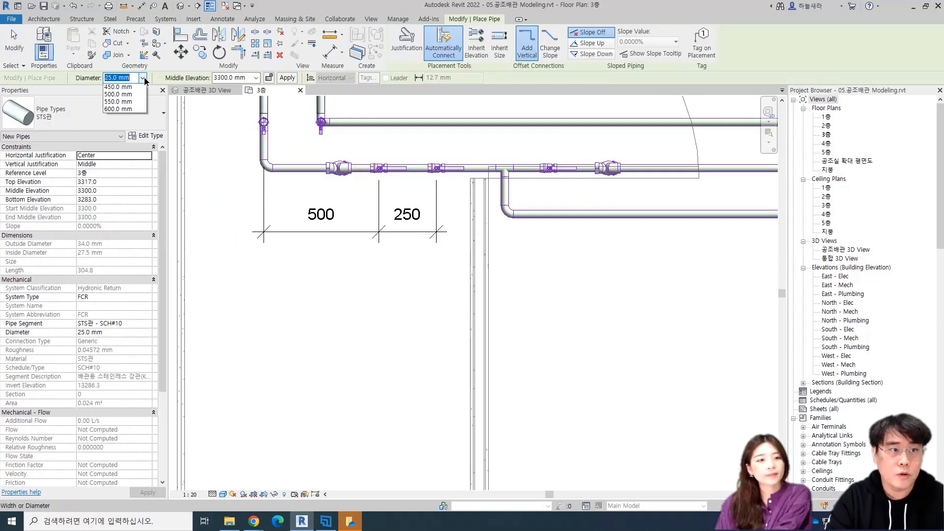
click(142, 78)
click(127, 146)
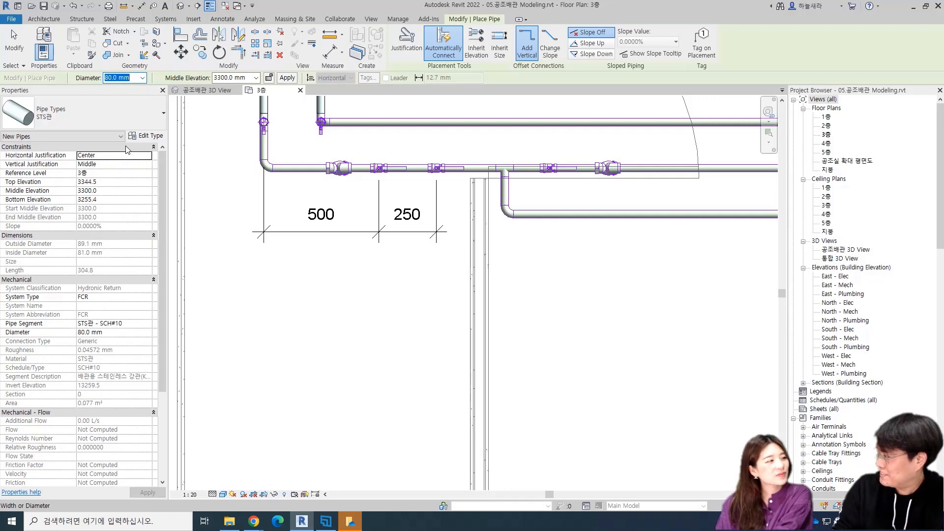
click(282, 338)
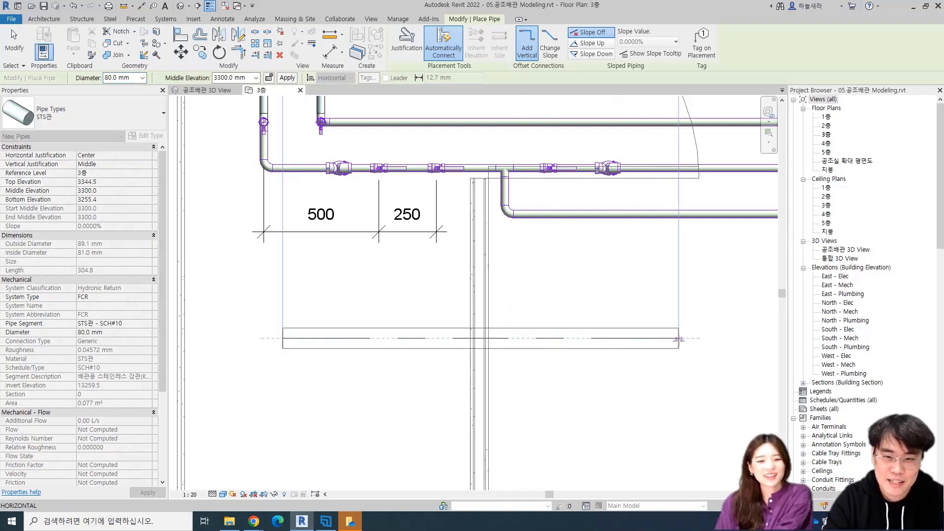
click(678, 338)
key(Escape)
key(Escape)
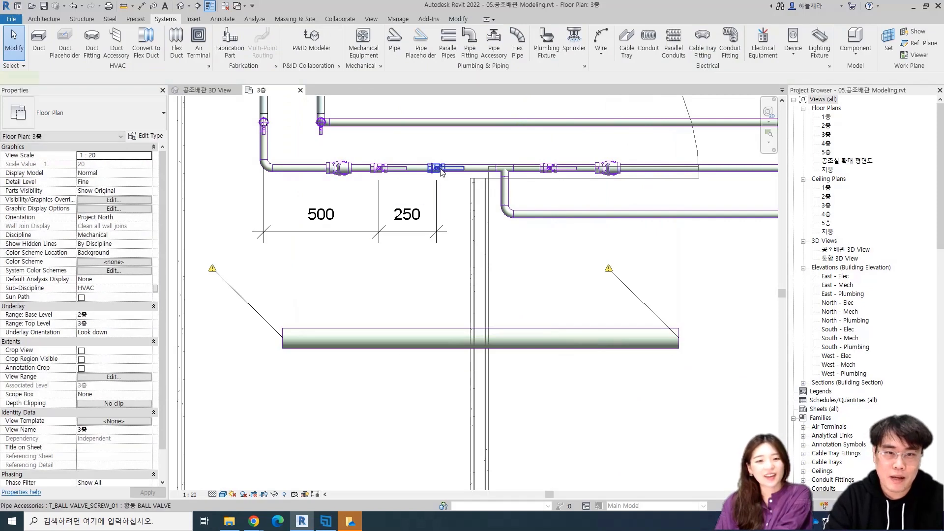
Try placing a similar 황동 BALL VALVE on the 80 mm pipe, and delete the placed valve
click(440, 170)
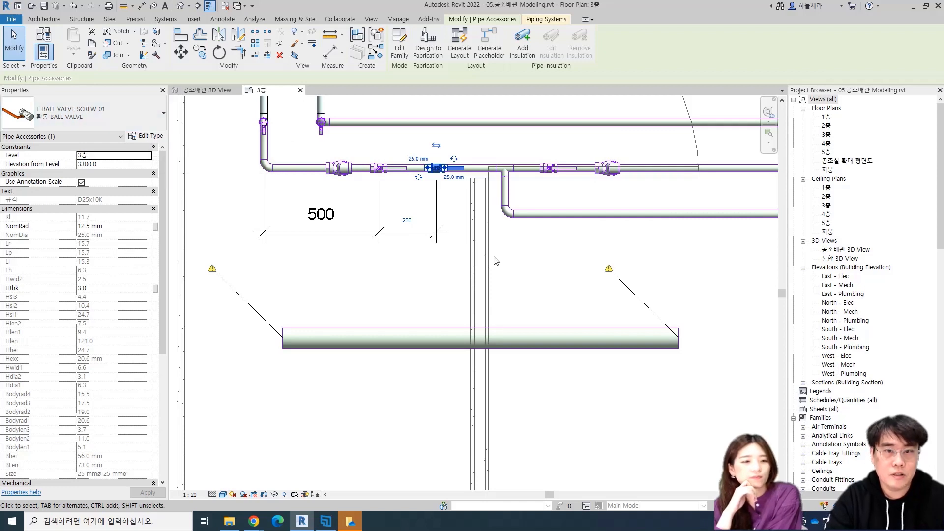
key(c)
key(s)
click(395, 338)
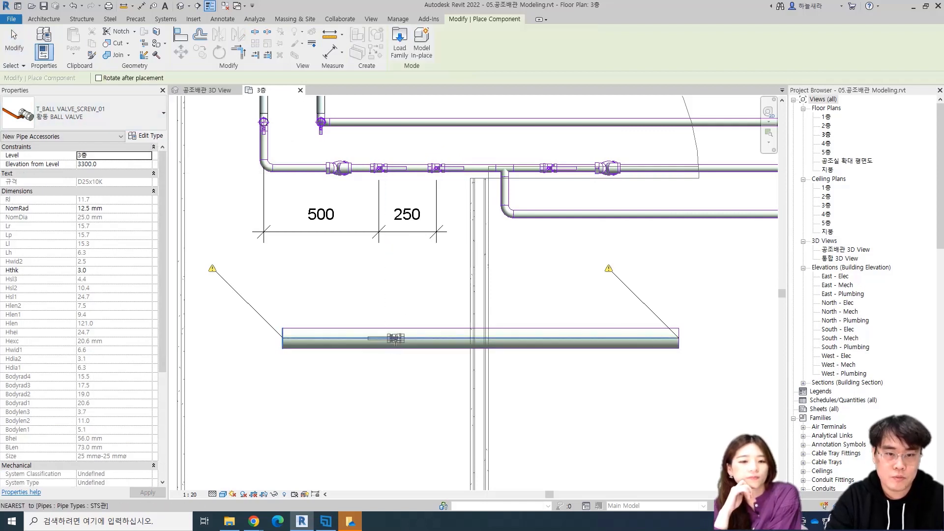
key(Escape)
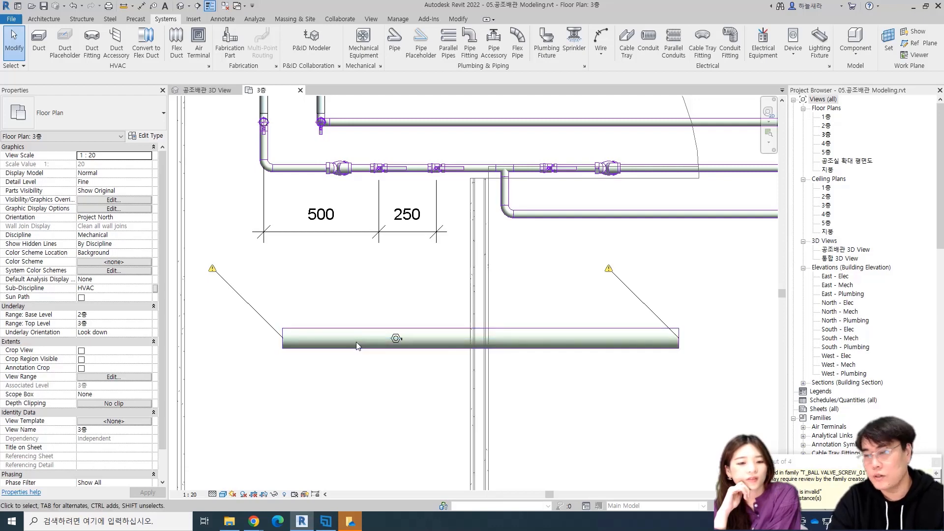
drag(362, 298, 413, 383)
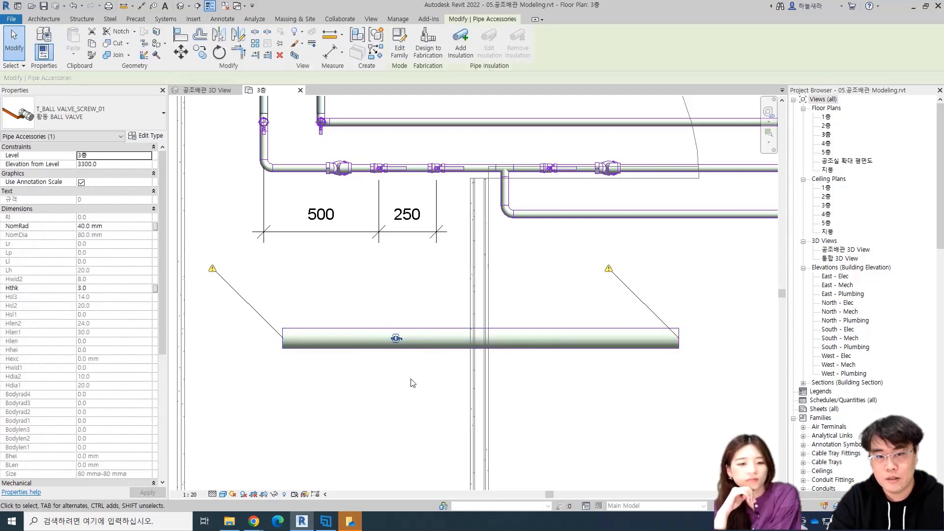
key(Delete)
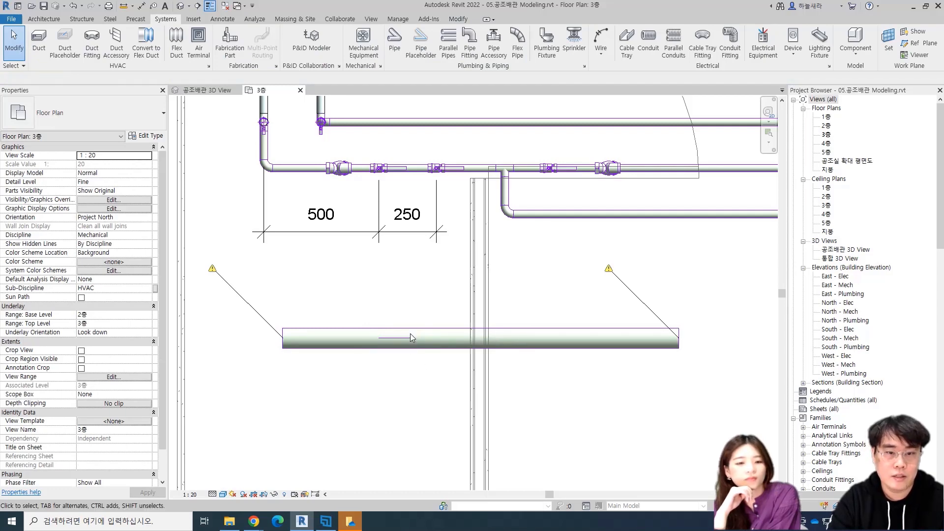
Check which types the first 황동 BALL VALVE's family offers, leaving the valve's type as it is
click(379, 171)
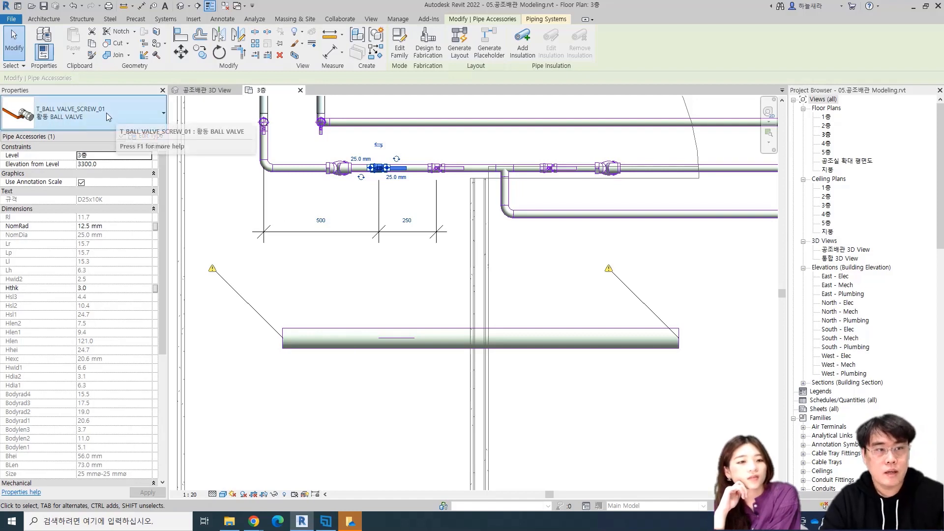
click(146, 113)
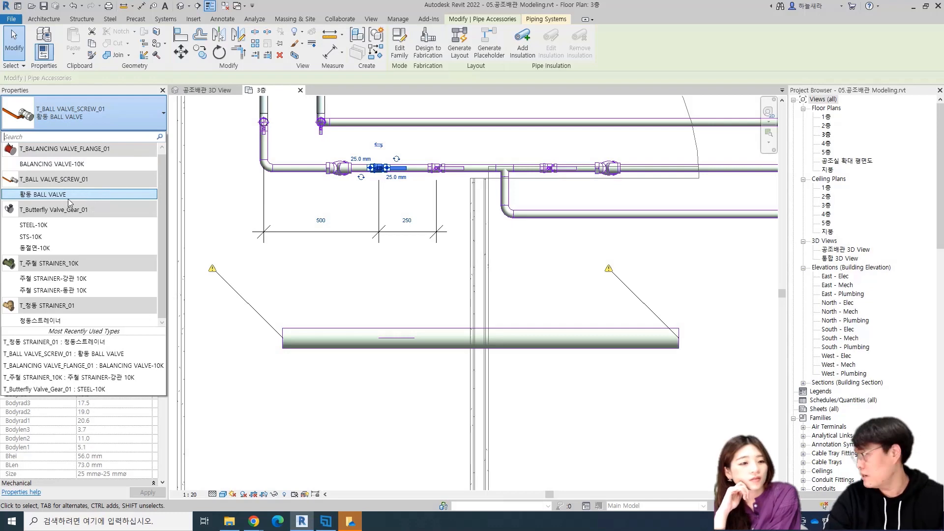
click(122, 198)
click(388, 307)
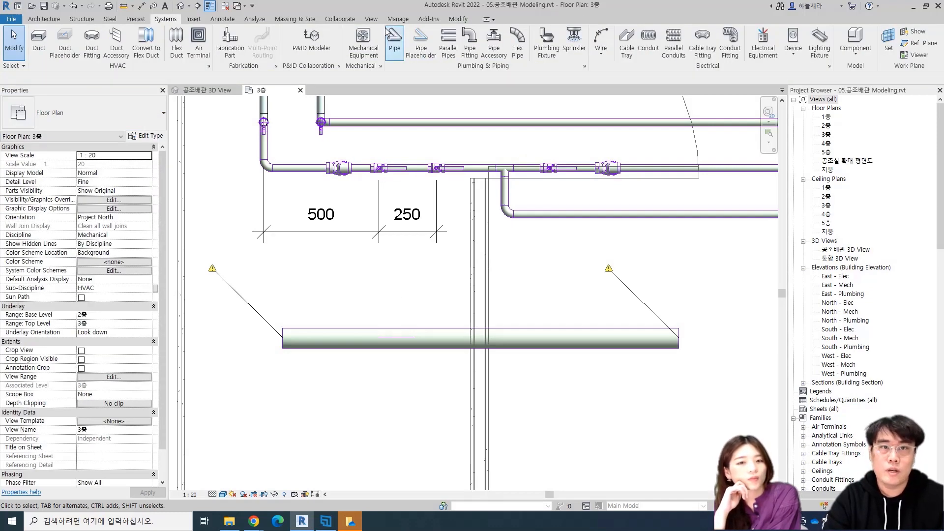
Load the Butterfly Valve - 50-300 mm family from the Pipe > Valves category of the Autodesk family library
click(197, 18)
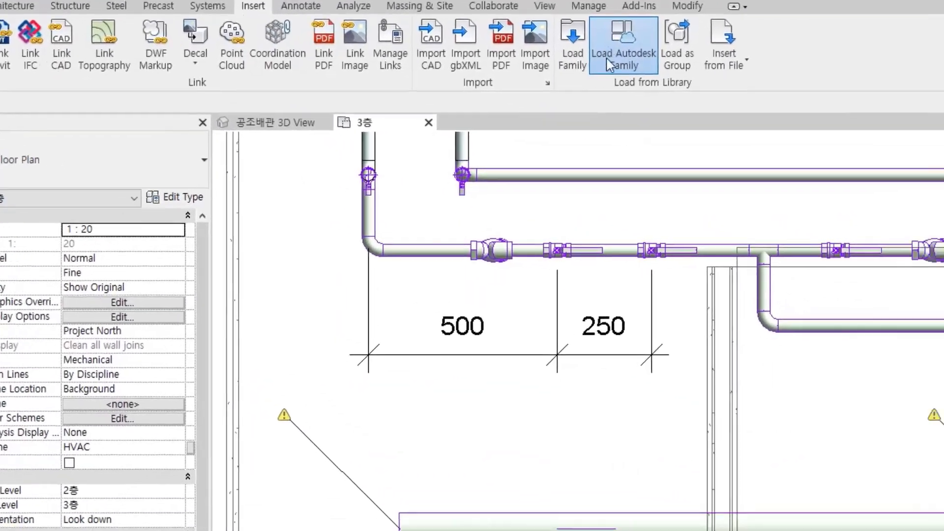
click(459, 52)
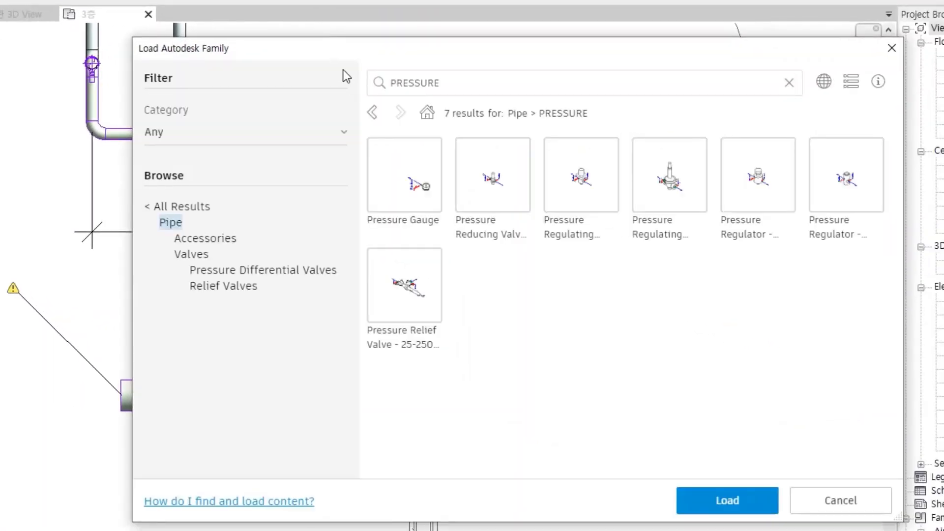
click(201, 253)
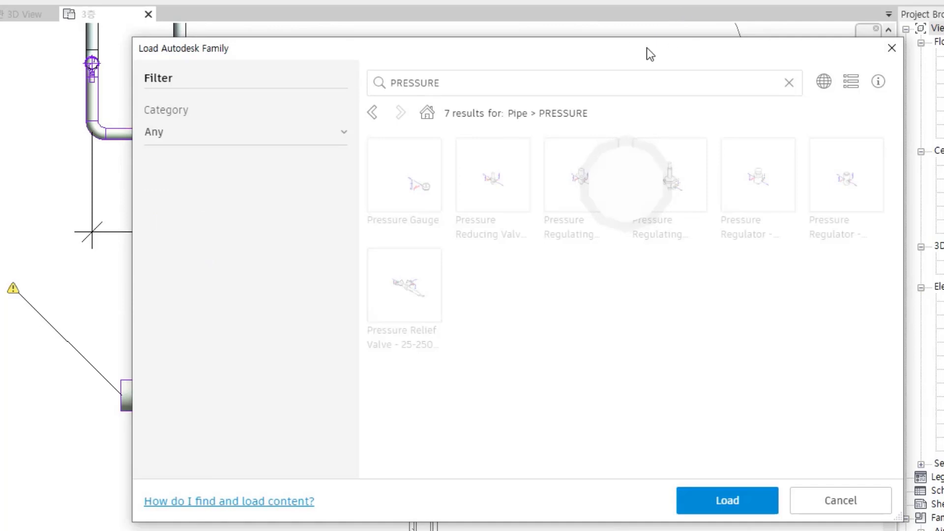
click(788, 83)
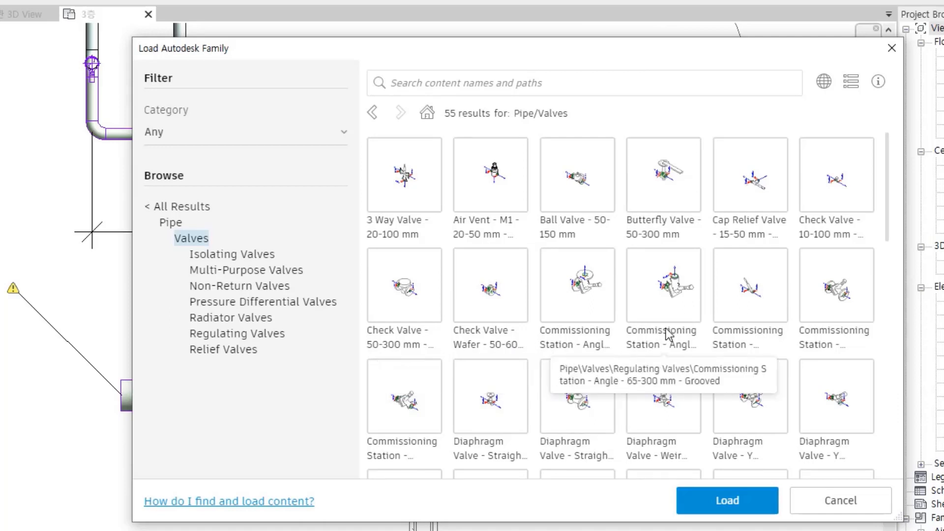
click(659, 194)
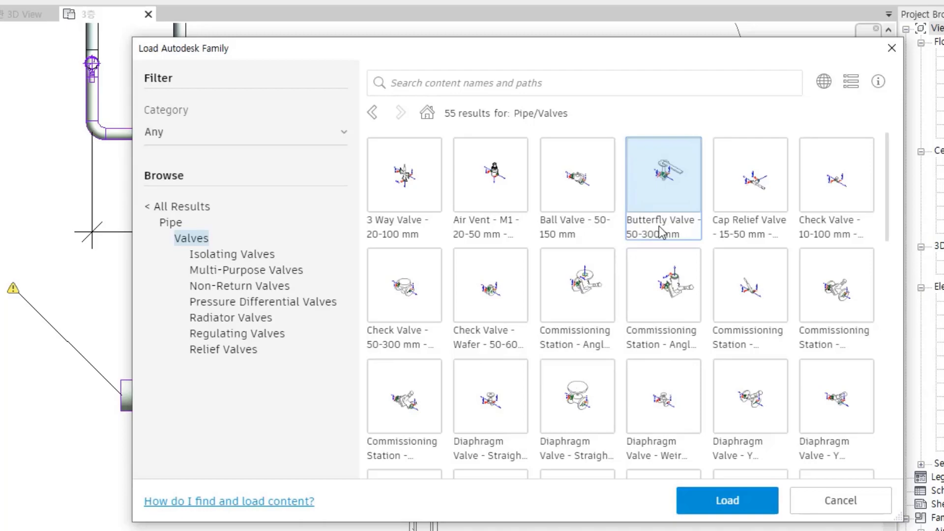
click(727, 499)
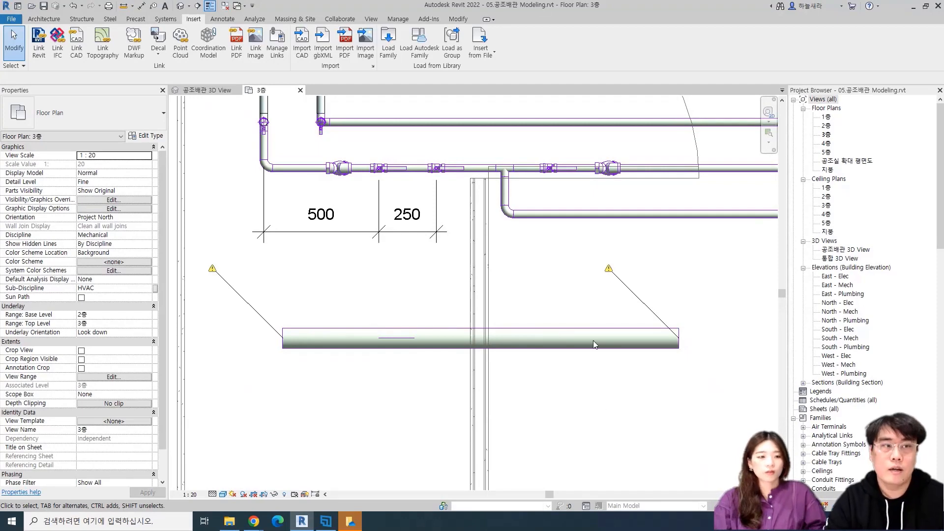
Choose the 100 mm type of Butterfly Valve - 50-300 mm as the current pipe accessory, without placing one
click(166, 19)
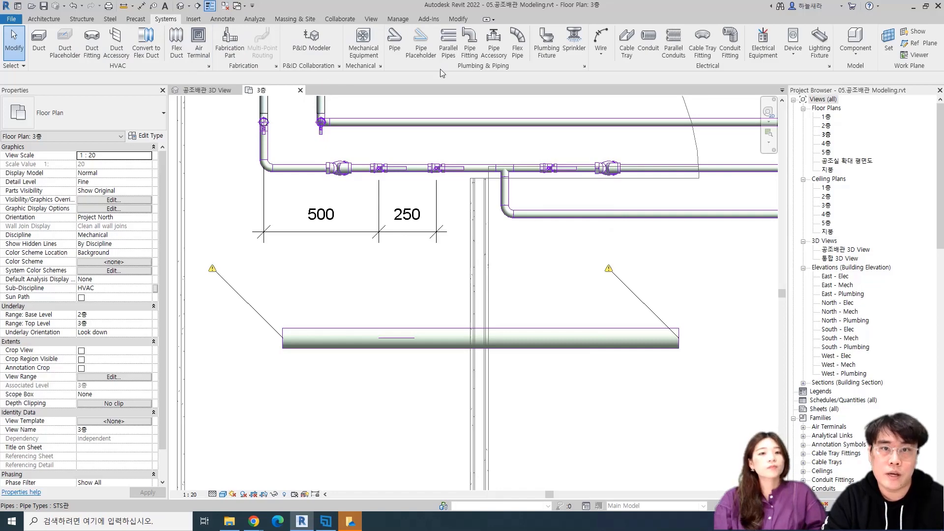
click(494, 44)
click(83, 113)
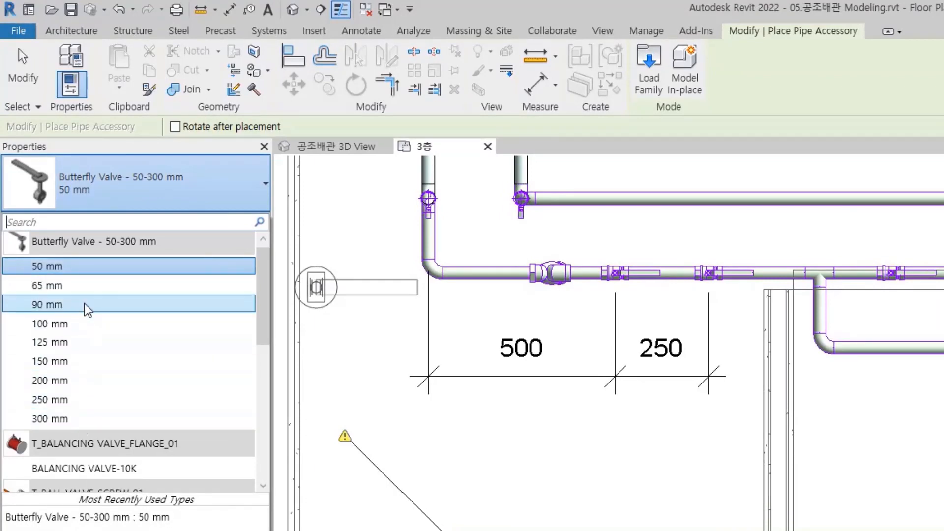
click(87, 327)
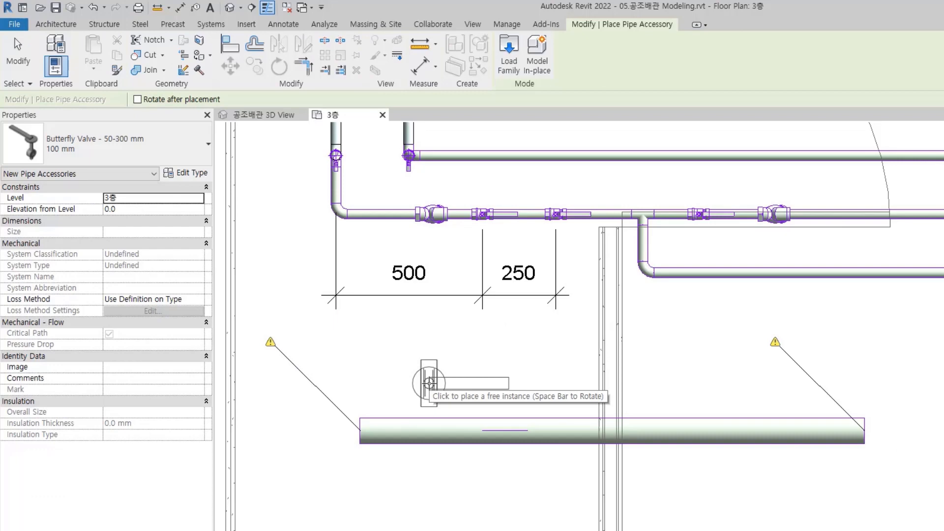
key(Escape)
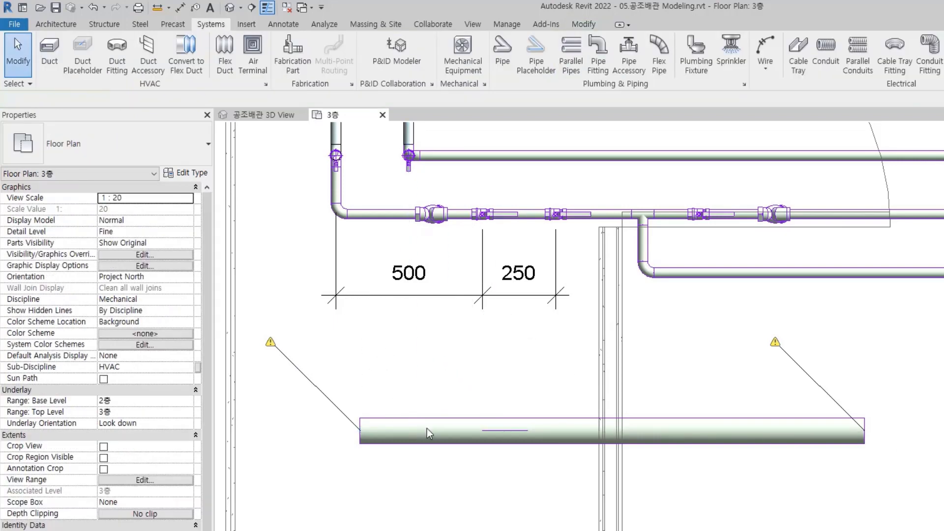
Check the separate lower pipe's diameter and compare it with the type sizes offered by the butterfly valve family
click(441, 432)
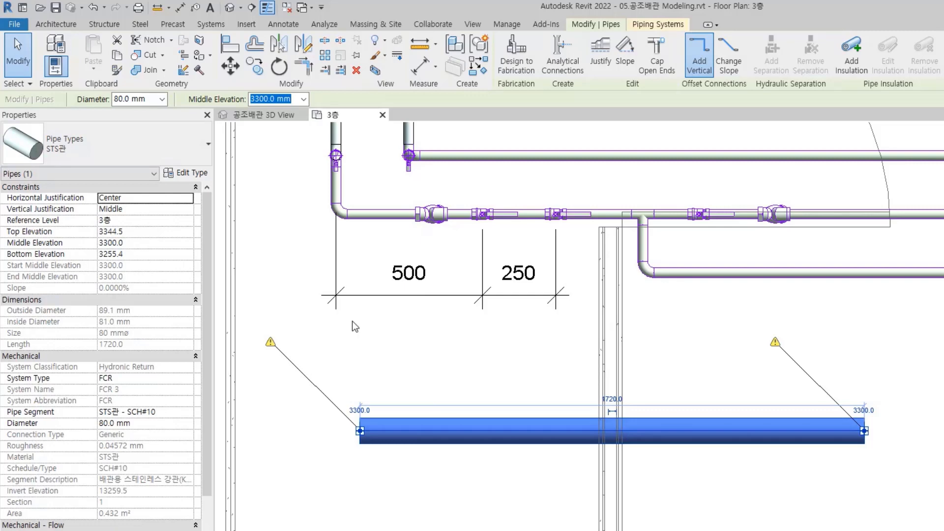
click(503, 396)
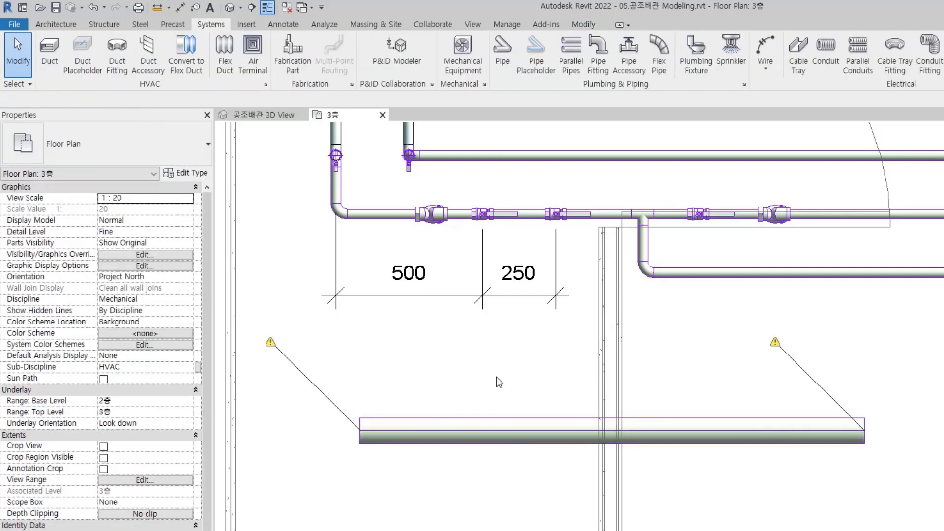
key(p)
key(a)
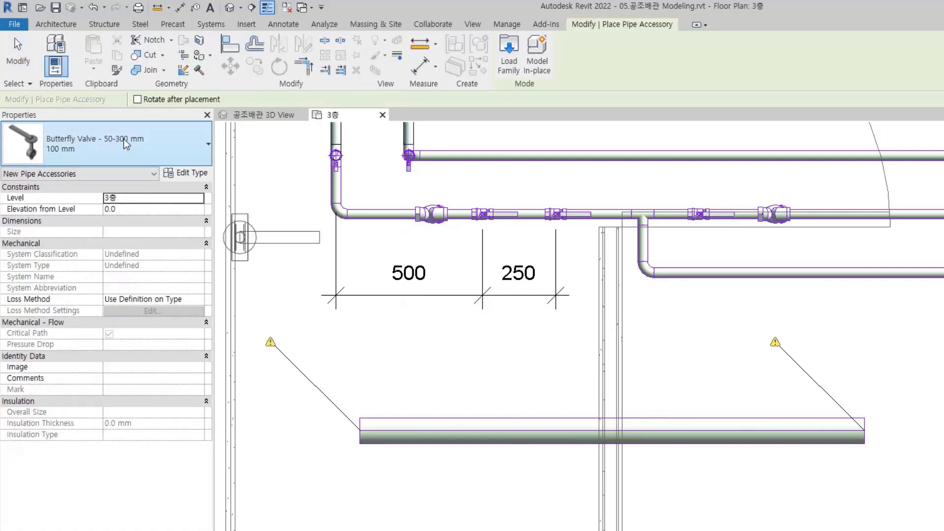
click(123, 138)
scroll(89, 229, up, 2)
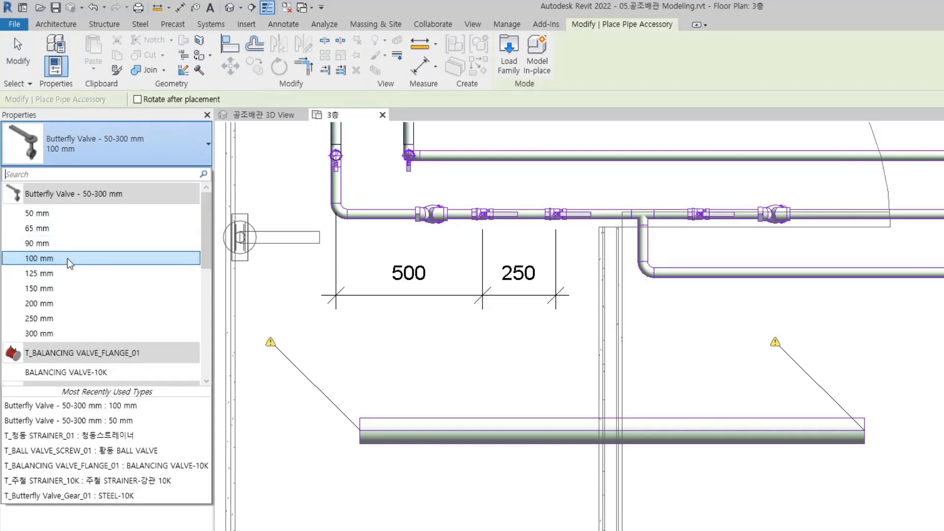
click(67, 258)
key(Escape)
Set the diameter of the separate STS관 pipe below the dimensions to 100 mm
click(481, 433)
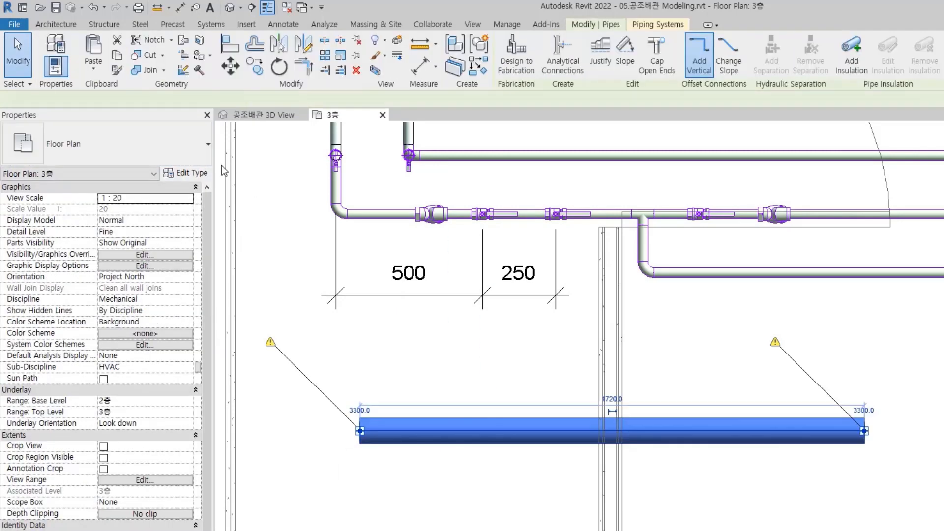
click(161, 99)
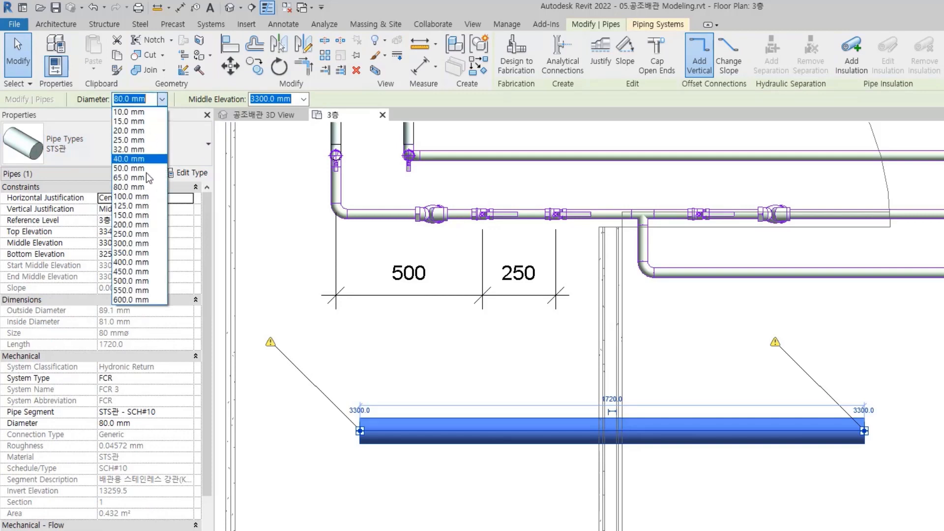
click(147, 208)
click(475, 383)
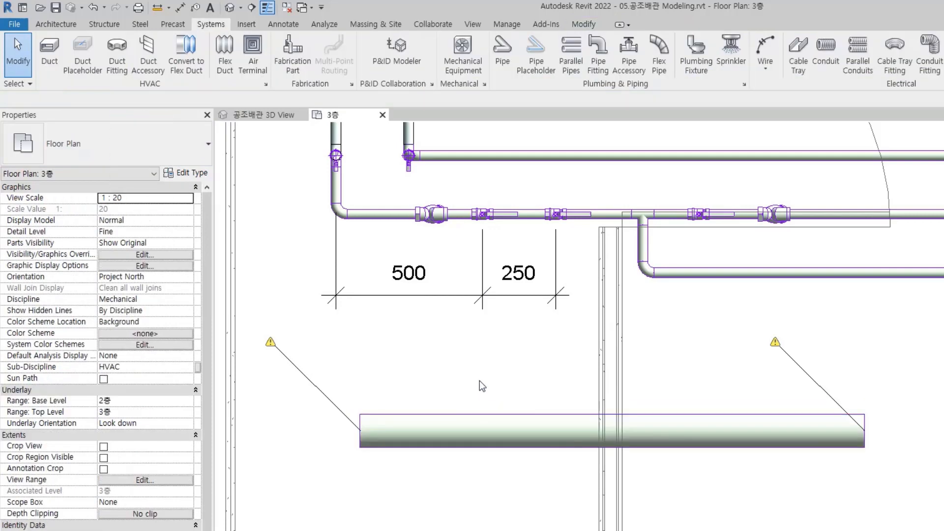
Place the 100 mm Butterfly Valve - 50-300 mm on the left half of the separate lower pipe
key(p)
key(a)
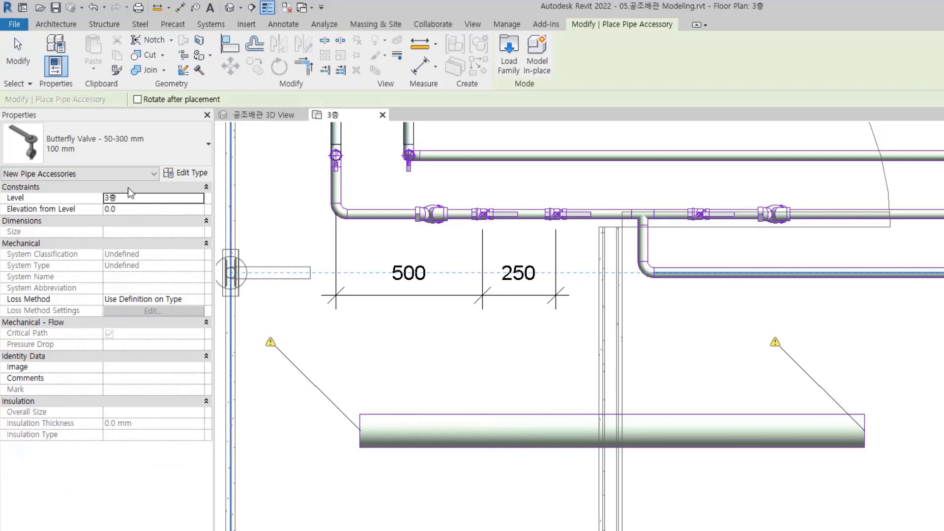
click(529, 431)
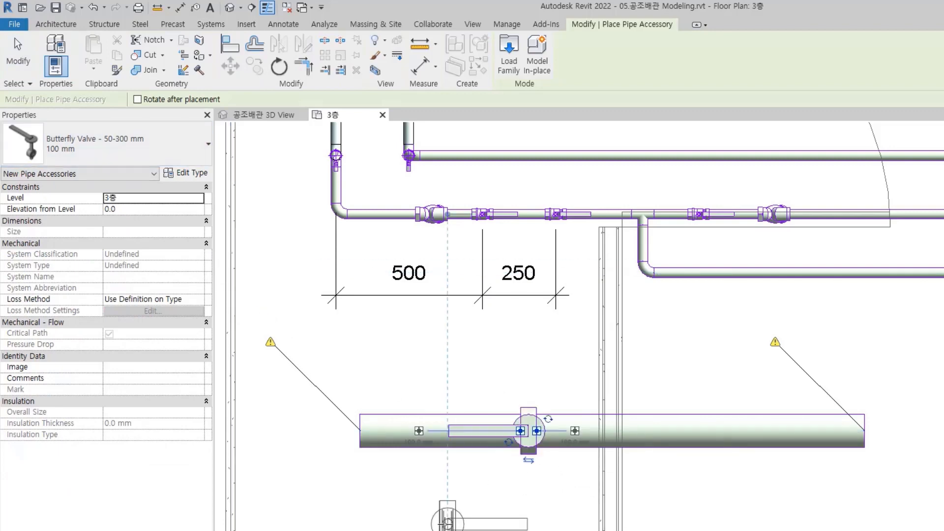
key(Escape)
key(Escape)
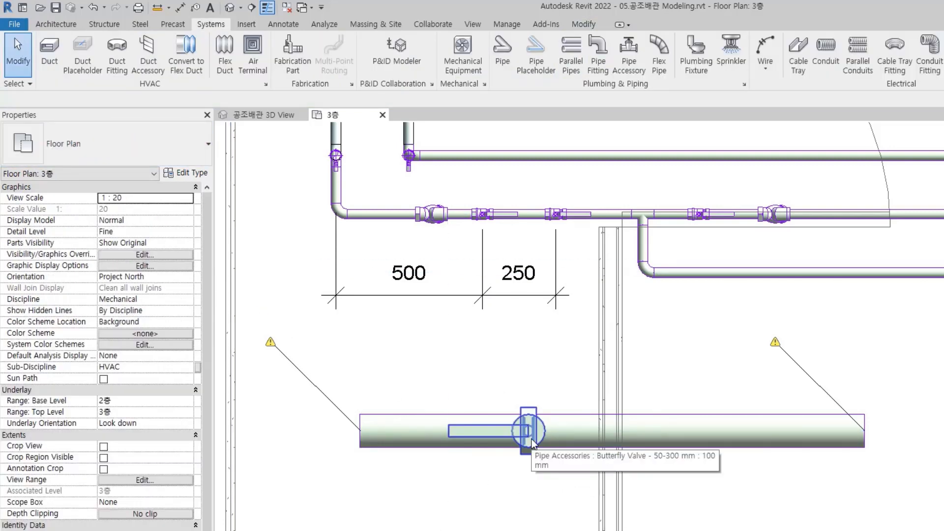
Place a 50 mm type Butterfly Valve - 50-300 mm near the right end of the lower pipe and inspect it
key(p)
key(a)
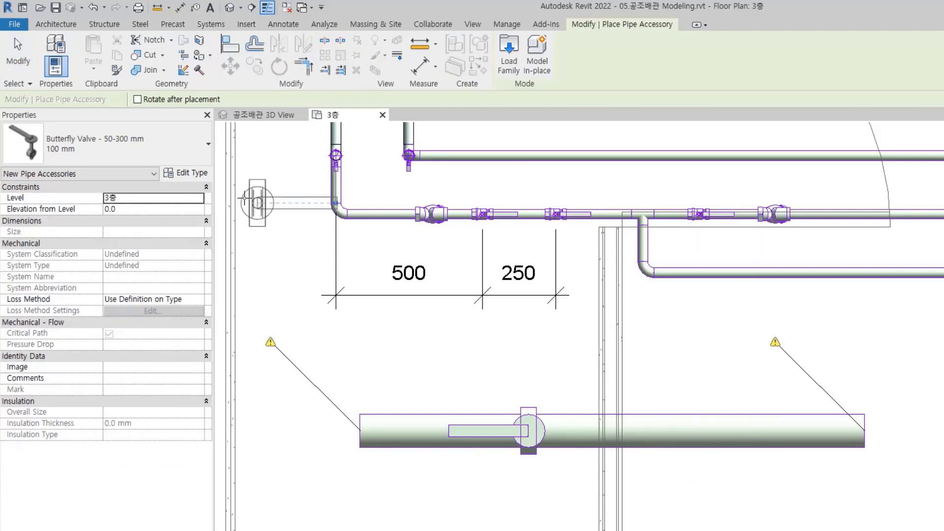
click(165, 145)
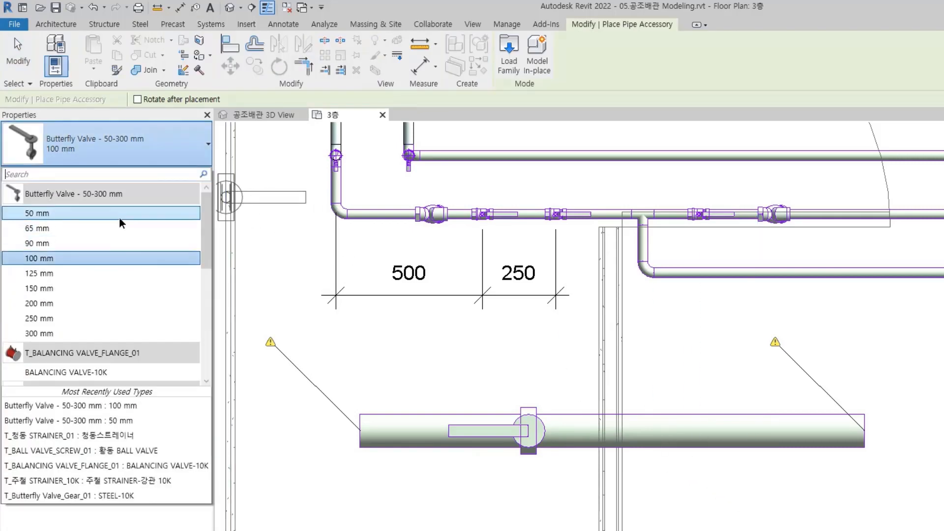
click(119, 214)
click(745, 435)
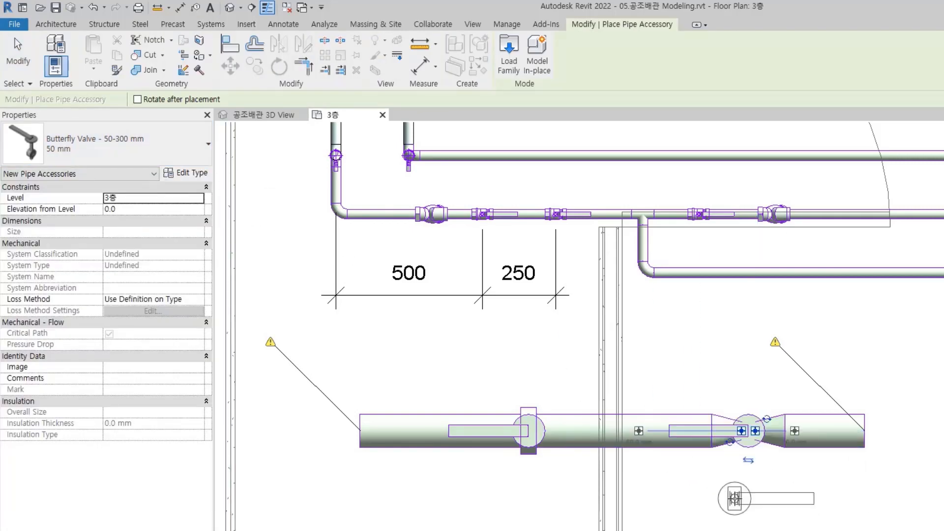
key(Escape)
scroll(747, 439, up, 3)
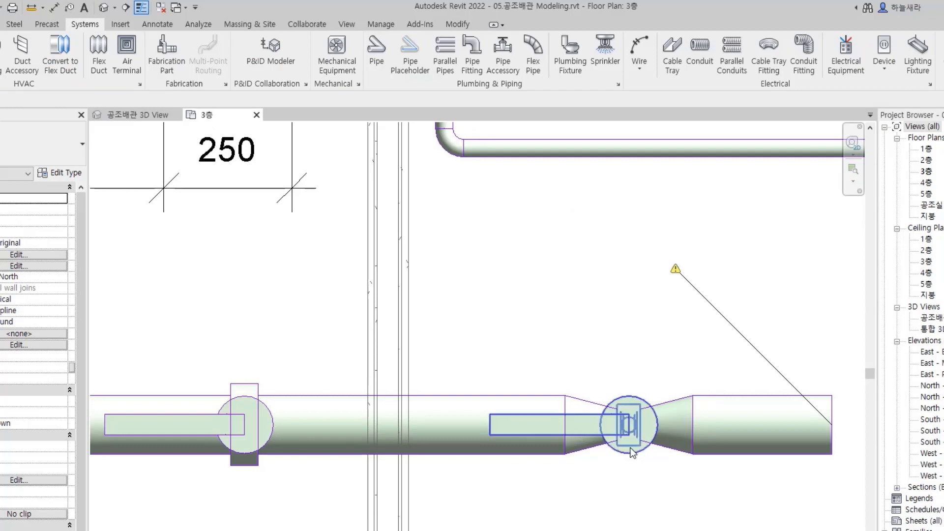
Delete the separate lower pipe together with both butterfly valves and their fittings
scroll(524, 488, down, 1)
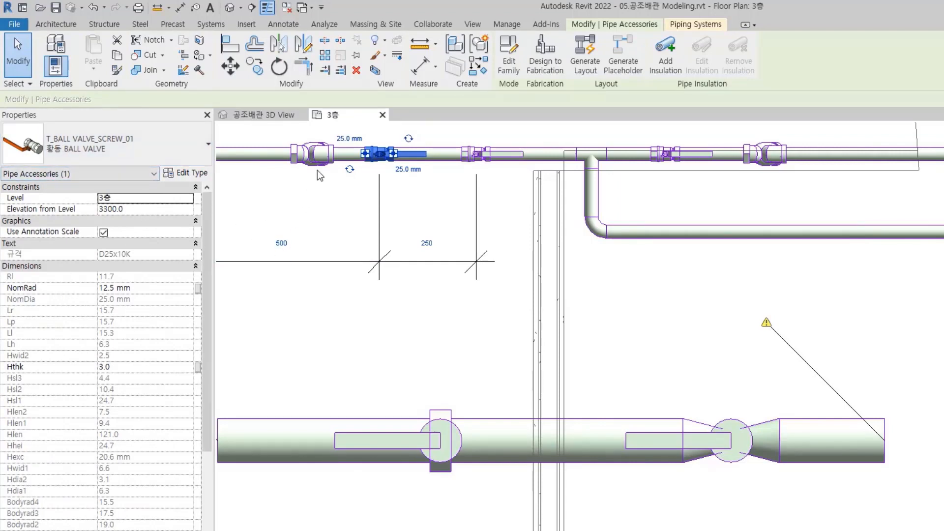
key(Escape)
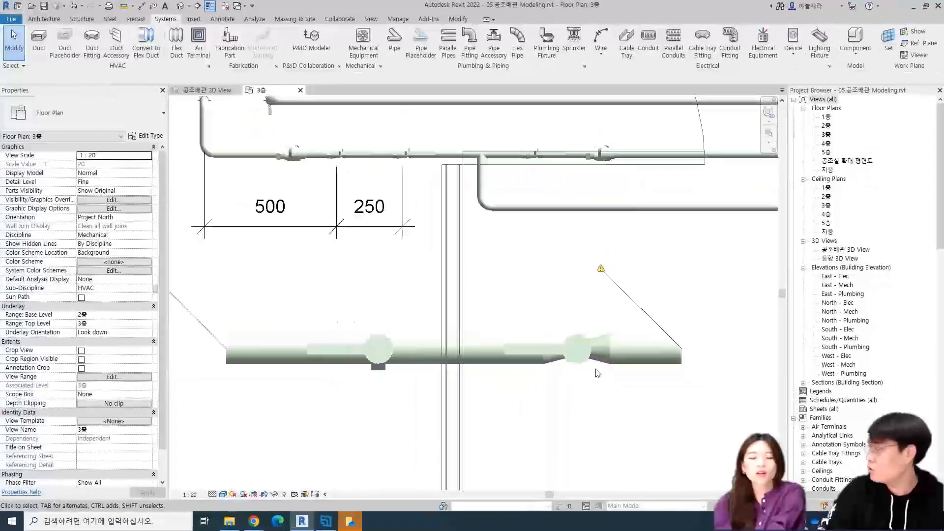
scroll(756, 476, down, 1)
drag(239, 277, 731, 430)
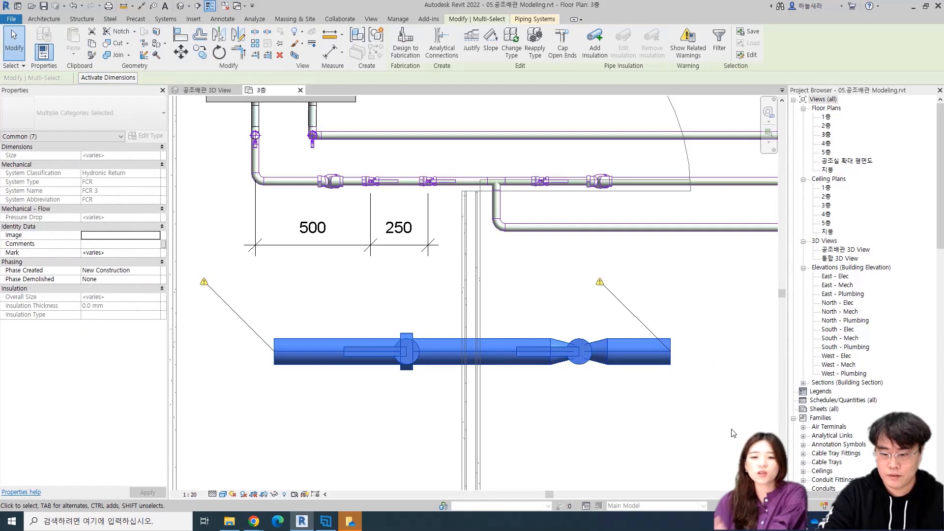
key(Delete)
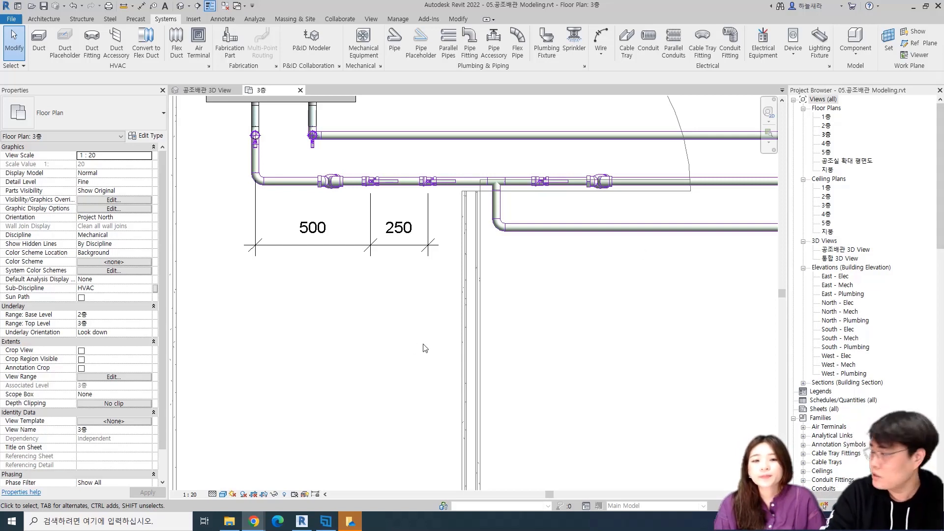
Delete the 500 and 250 dimension string below the horizontal pipe beside the unit
scroll(493, 370, down, 2)
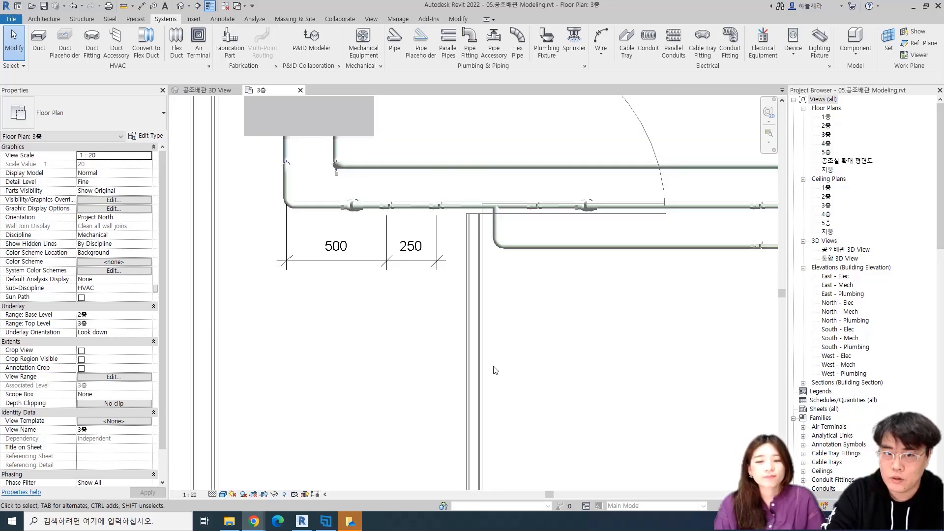
scroll(435, 353, down, 2)
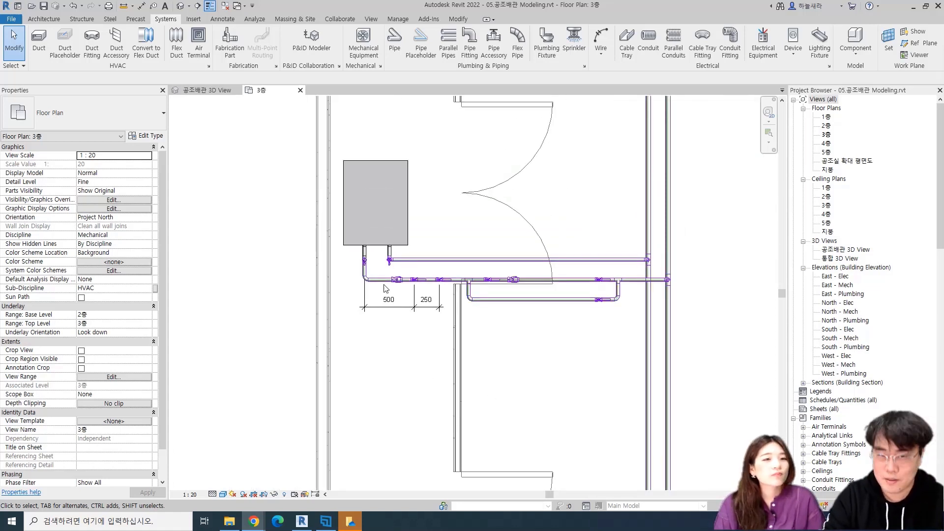
scroll(387, 293, up, 2)
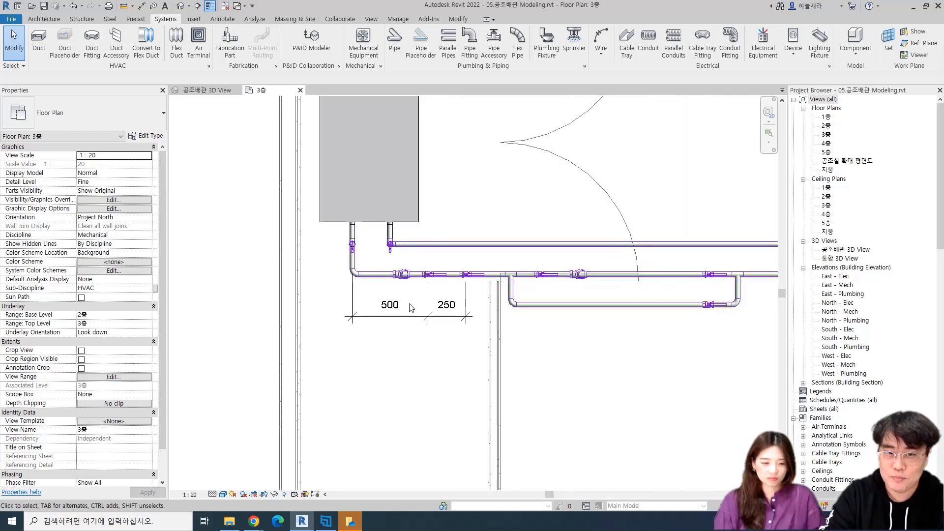
middle_drag(453, 340, 463, 302)
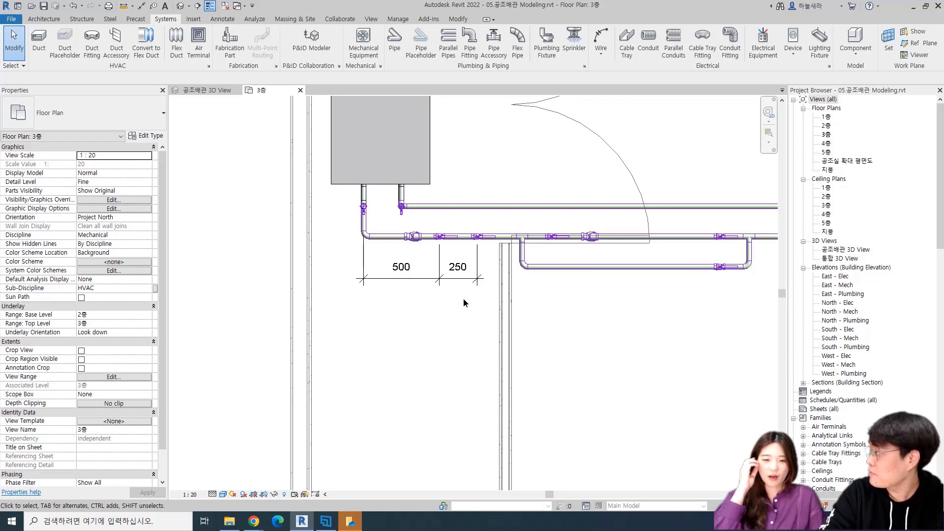
click(415, 278)
key(Delete)
Delete the T_청동 STRAINER_01 strainer between the elbow and the first ball valve on the lower horizontal pipe
scroll(415, 238, up, 1)
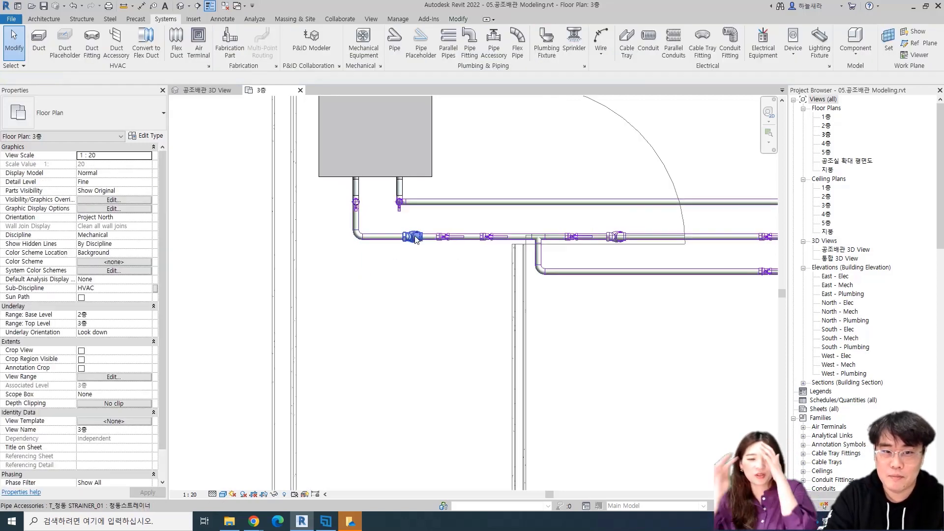
click(415, 238)
scroll(413, 237, up, 3)
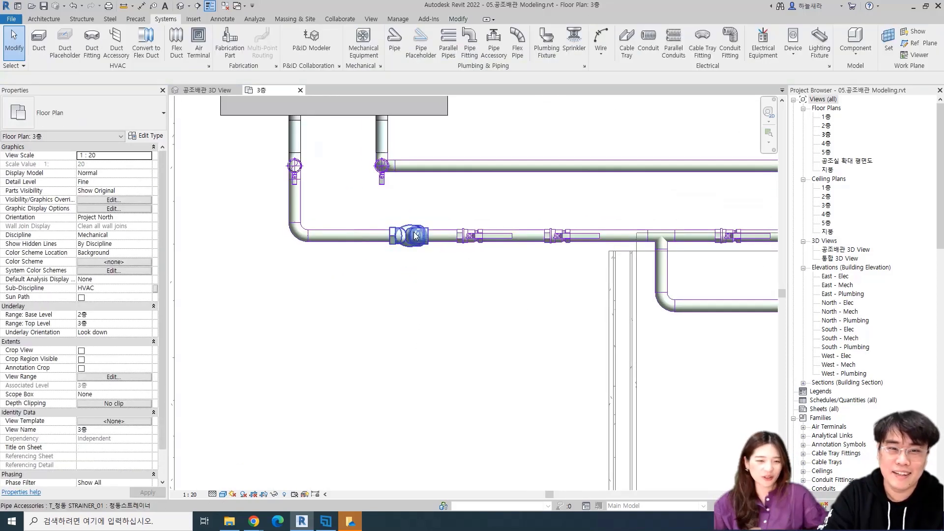
click(409, 236)
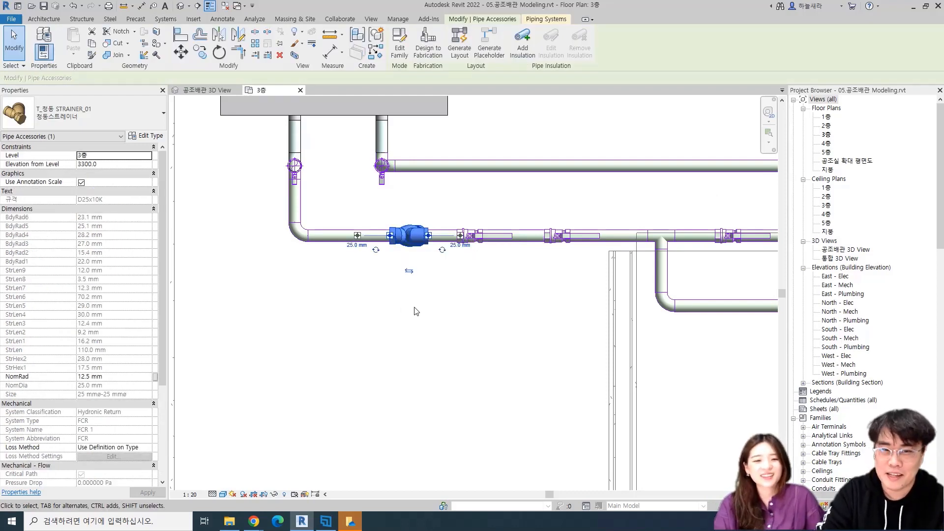
key(Delete)
scroll(395, 269, down, 3)
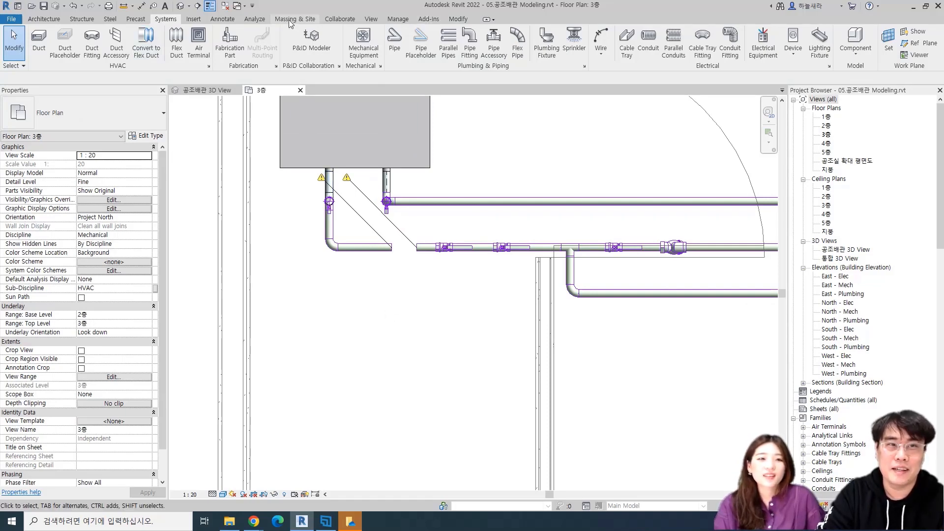
Turn off the graphical disconnect warnings for pipes
click(254, 18)
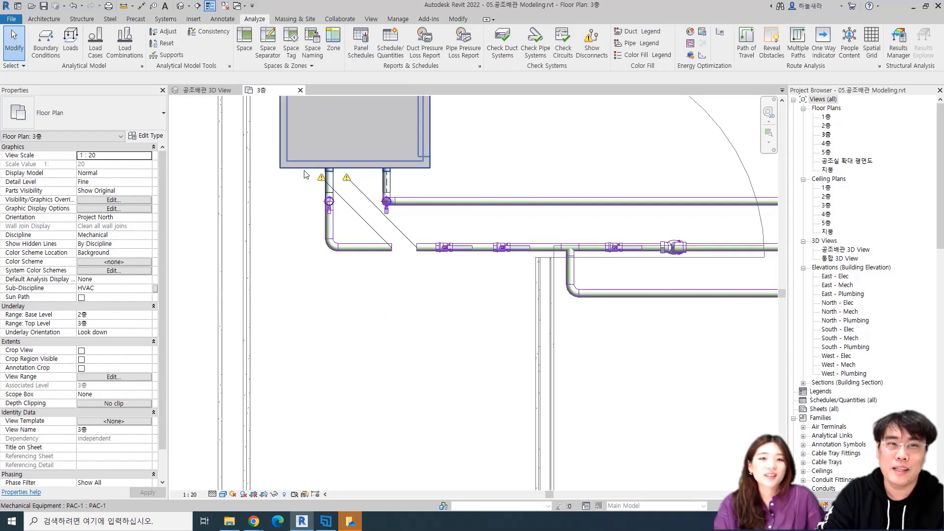
click(593, 44)
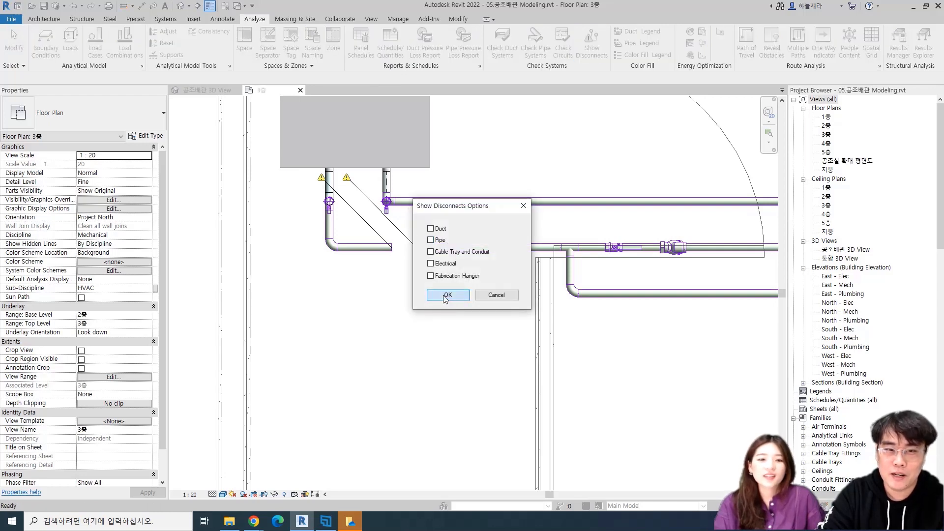
click(447, 296)
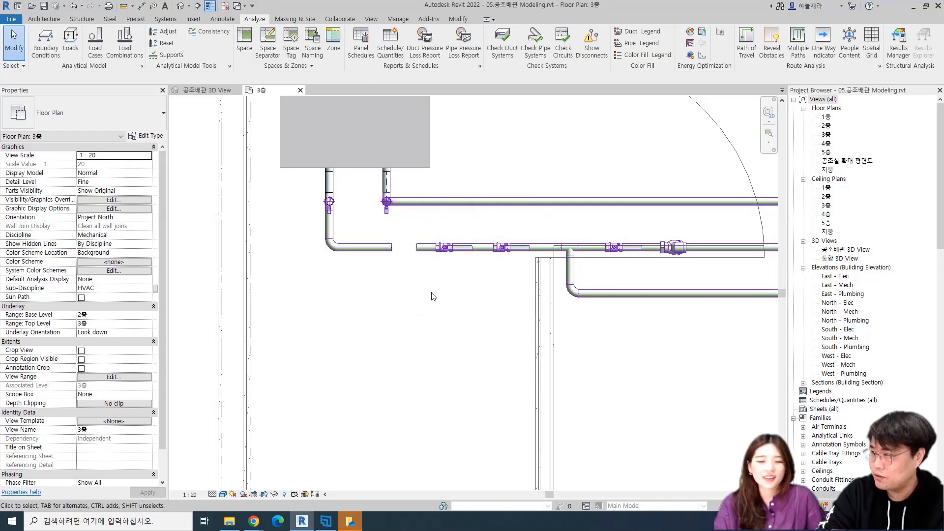
Examine the pipe gap left by the removed strainer, both close up and from the overall 3층 plan
scroll(431, 274, up, 2)
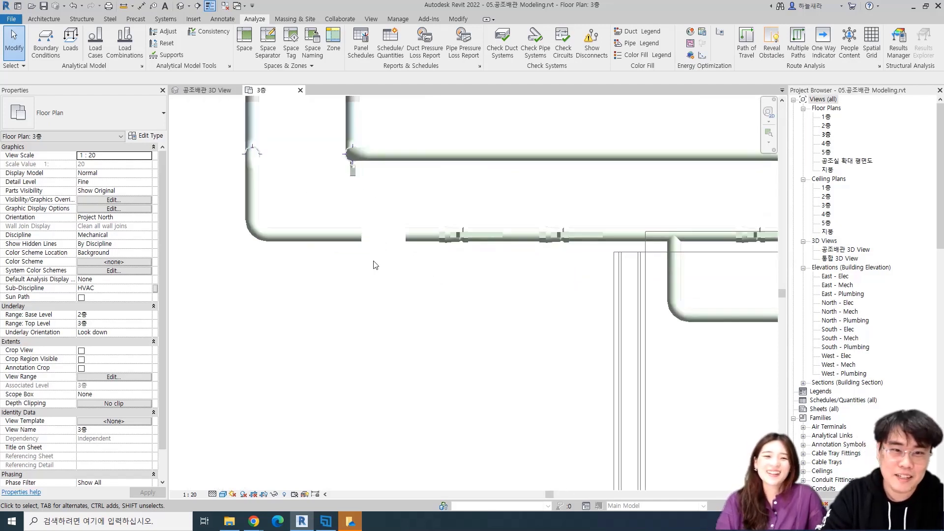
scroll(428, 302, down, 3)
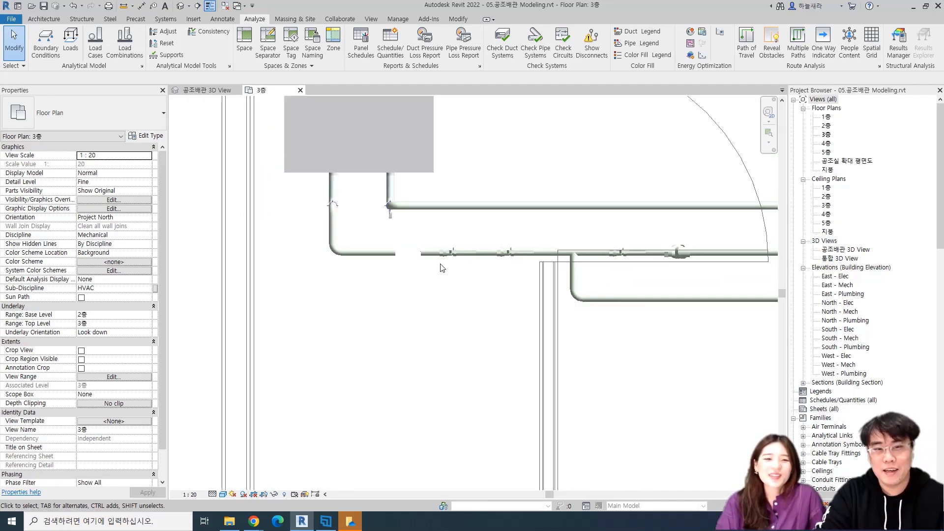
scroll(442, 256, up, 5)
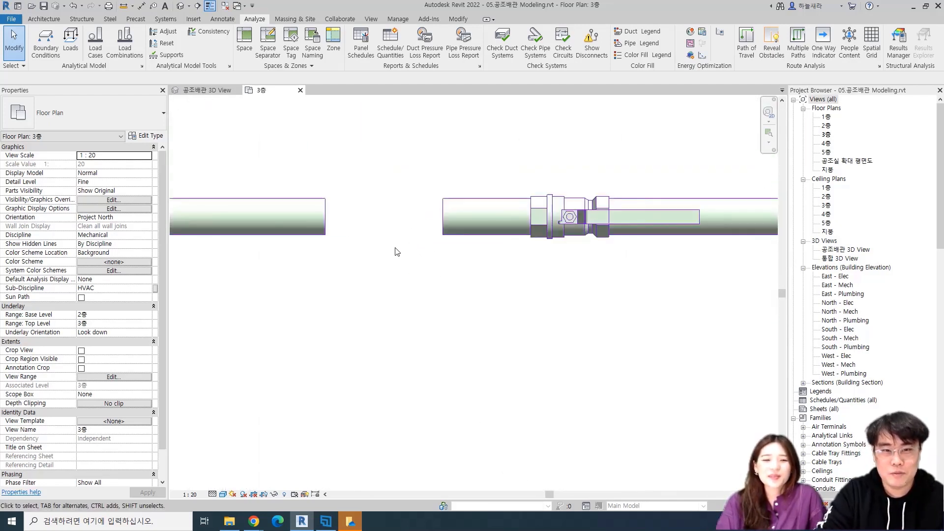
scroll(341, 245, down, 2)
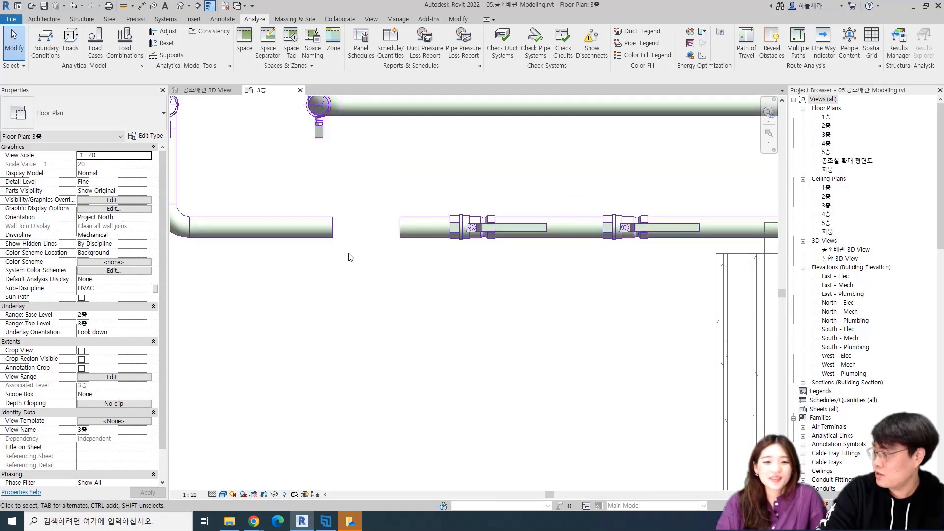
scroll(366, 249, down, 2)
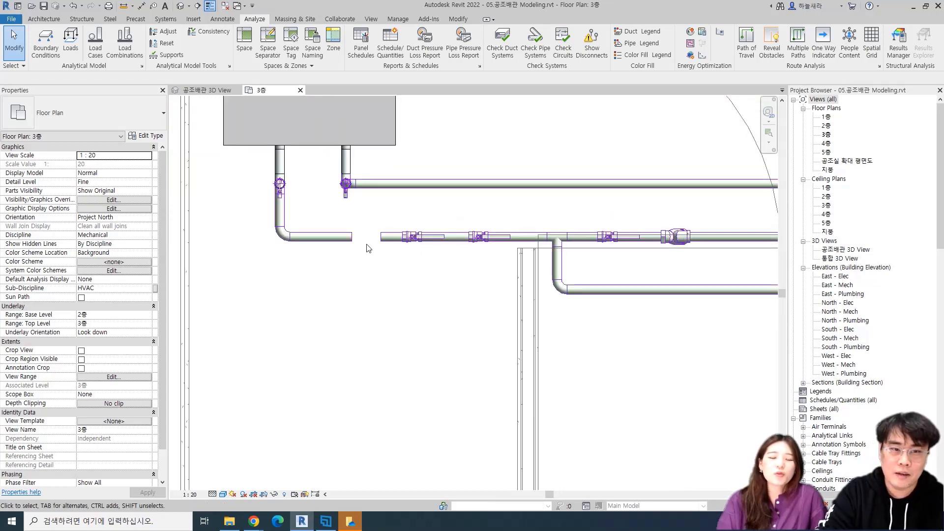
middle_click(369, 249)
middle_click(369, 249)
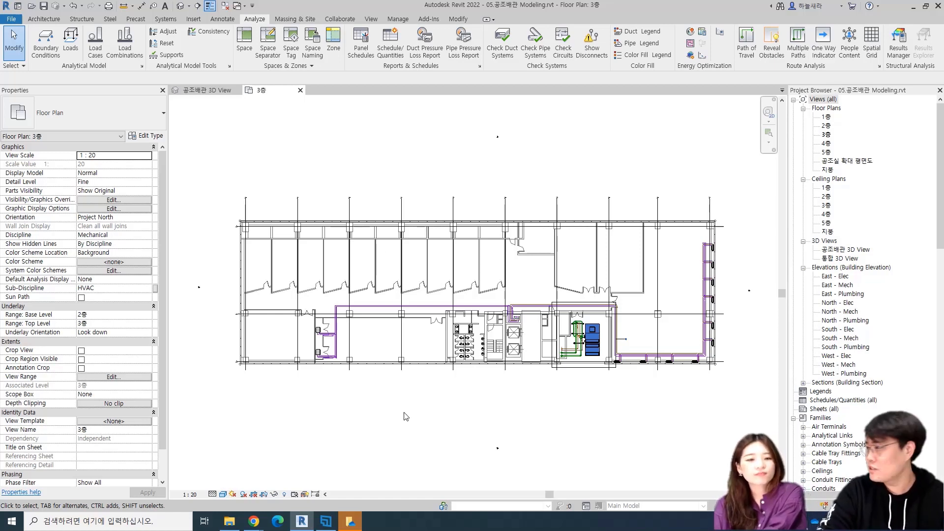
scroll(369, 411, up, 5)
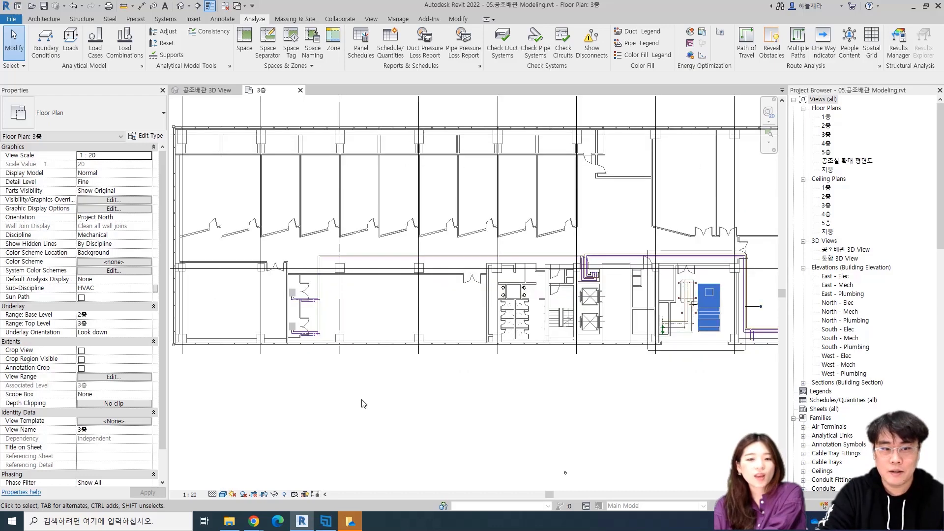
scroll(376, 386, up, 4)
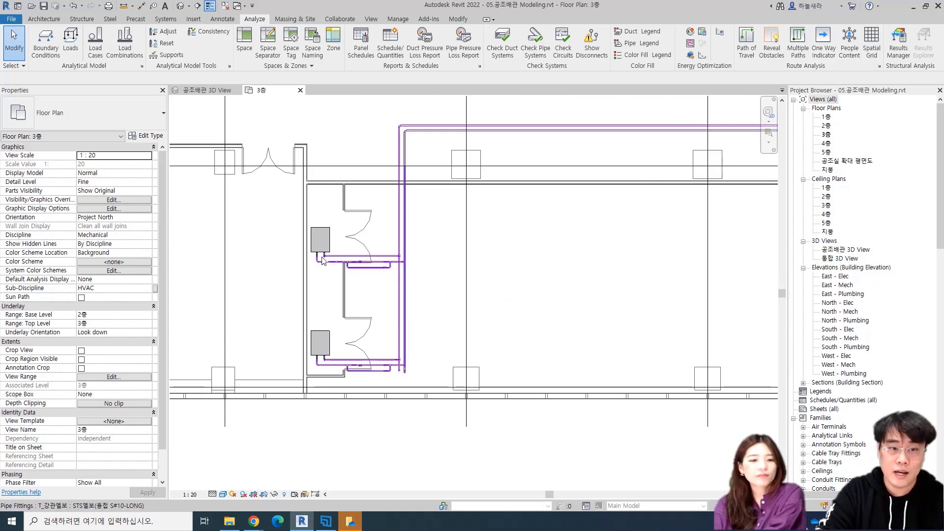
scroll(324, 259, up, 3)
scroll(329, 259, up, 3)
scroll(358, 324, down, 2)
scroll(359, 322, down, 2)
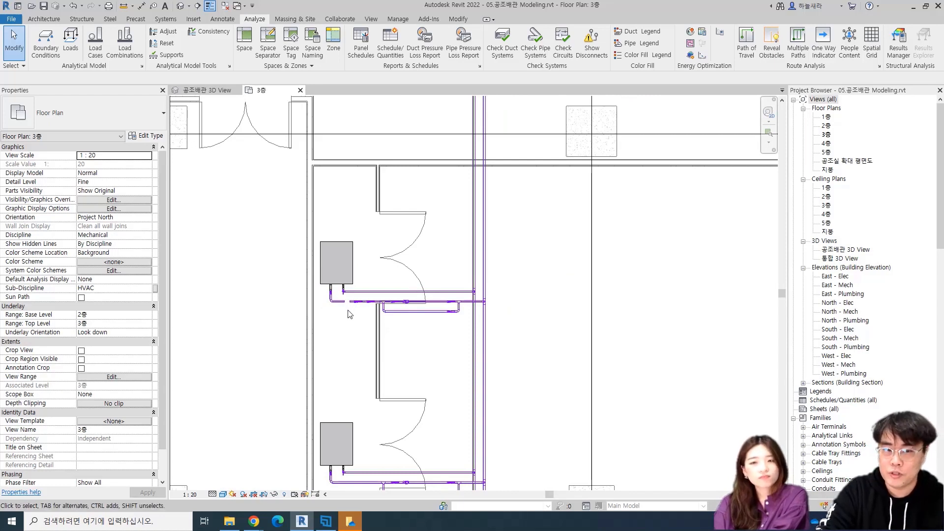
scroll(375, 305, down, 2)
middle_drag(535, 282, 467, 276)
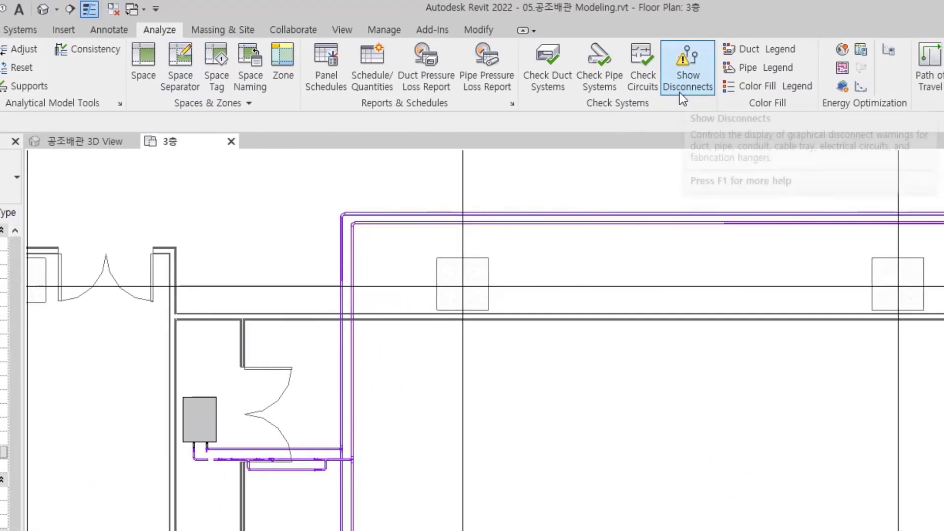
Turn on the graphical disconnect warnings for pipes only
click(691, 64)
drag(515, 322, 653, 241)
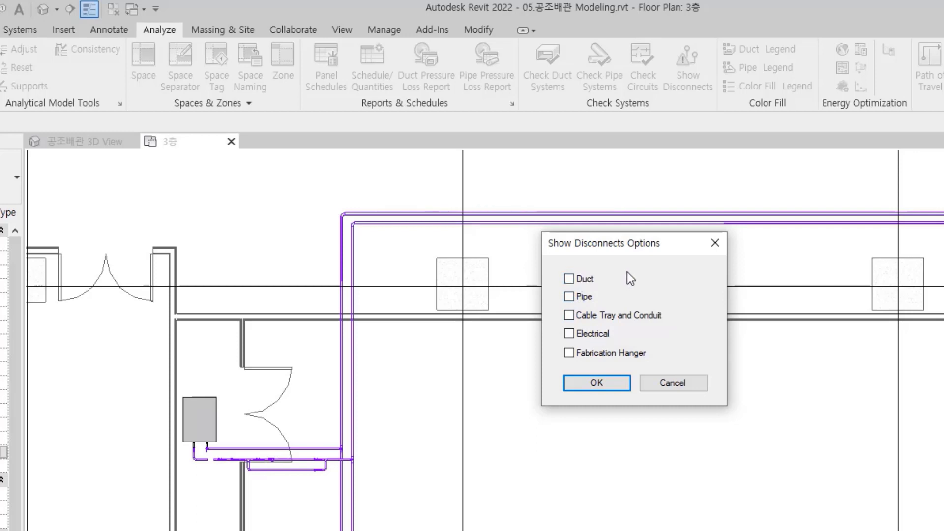
drag(625, 244, 653, 231)
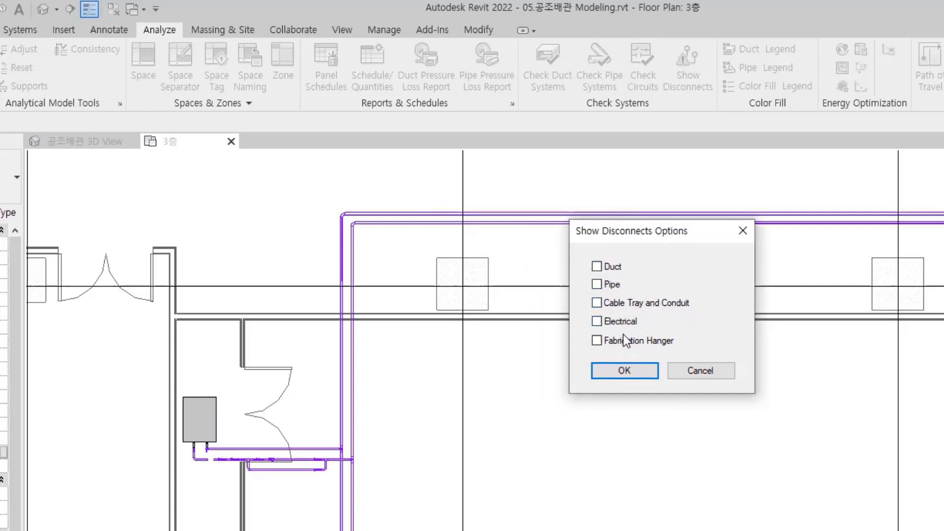
click(596, 284)
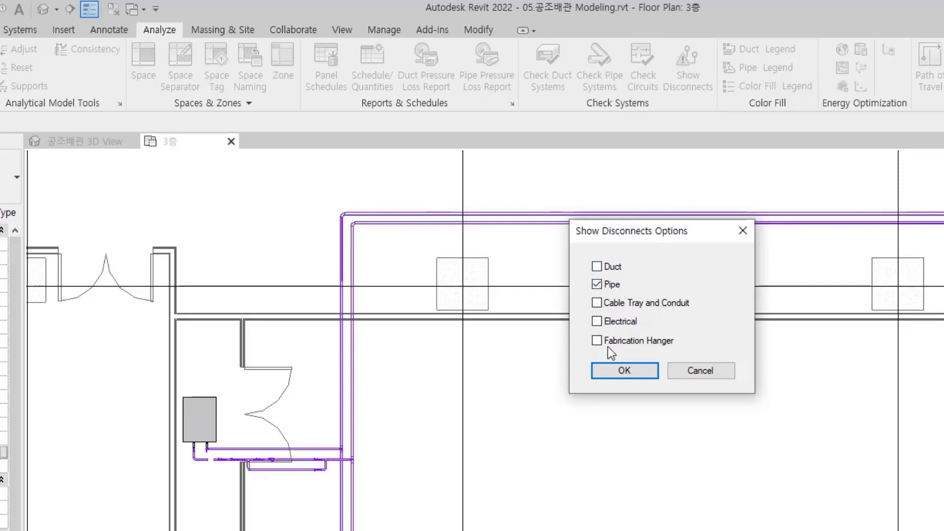
click(624, 370)
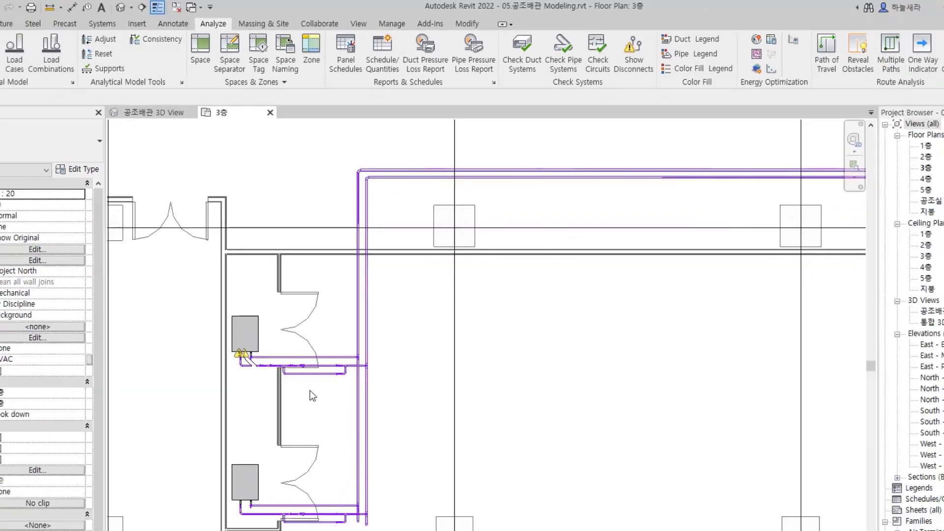
Examine the disconnect warnings across the 3층 plan, at the pipe gap beside the unit and at the vertical risers
scroll(335, 315, down, 3)
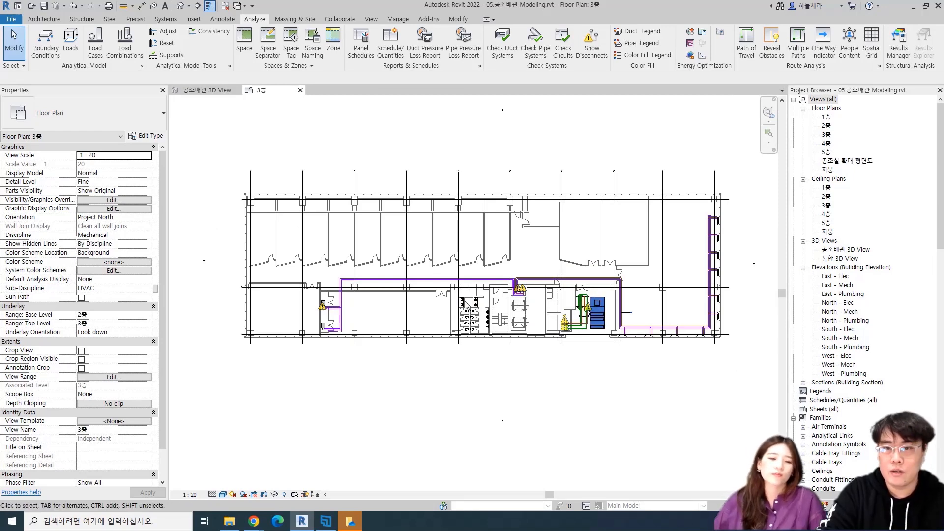
scroll(366, 303, up, 8)
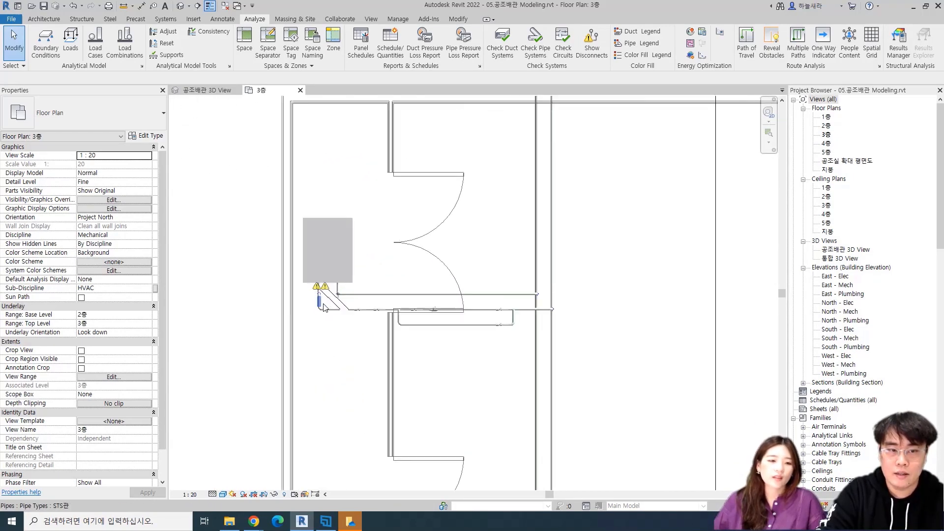
scroll(345, 317, up, 5)
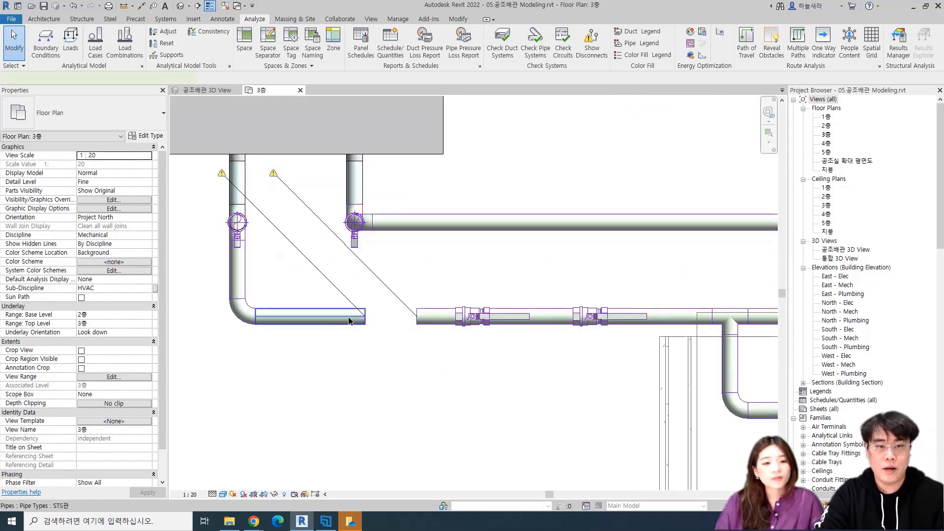
click(348, 321)
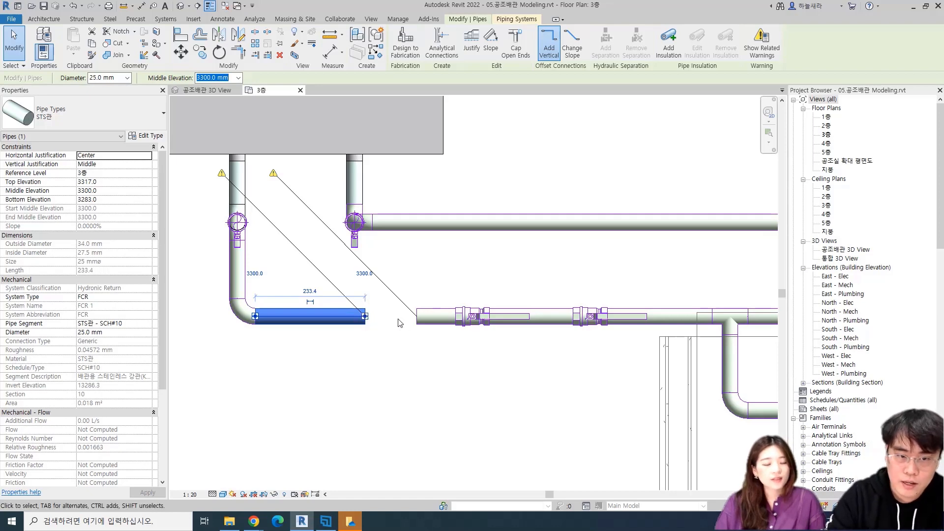
scroll(396, 322, down, 4)
scroll(358, 281, down, 5)
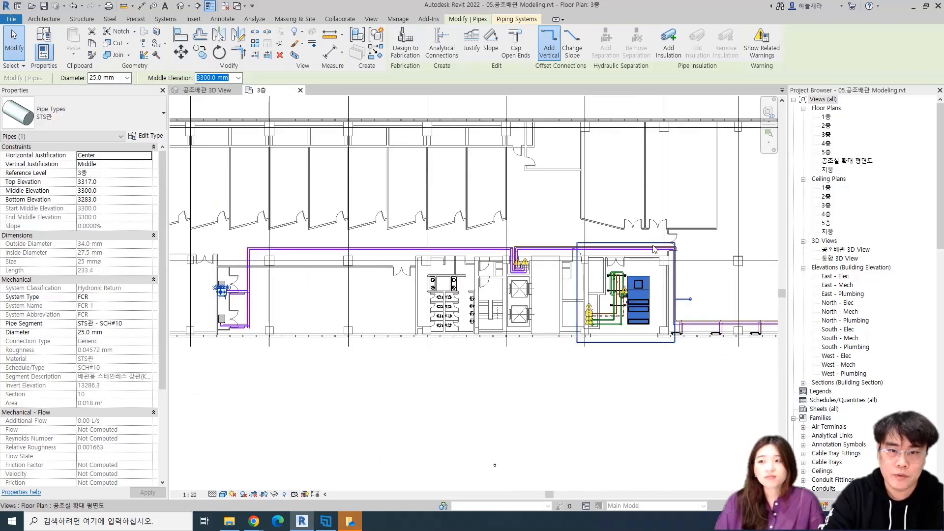
scroll(642, 259, up, 3)
scroll(420, 260, up, 3)
scroll(395, 289, up, 4)
scroll(396, 289, up, 3)
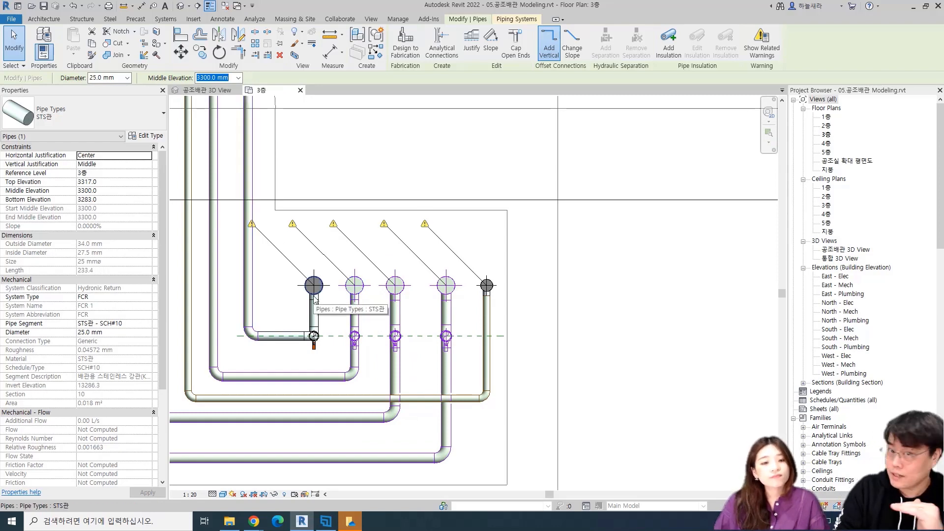
scroll(496, 290, down, 5)
scroll(496, 290, down, 3)
middle_drag(388, 347, 462, 329)
scroll(461, 329, down, 2)
middle_drag(320, 348, 606, 335)
Close the gap left by the removed strainer by extending the open pipe end to the opposite segment
scroll(499, 326, up, 3)
click(470, 322)
scroll(478, 298, up, 4)
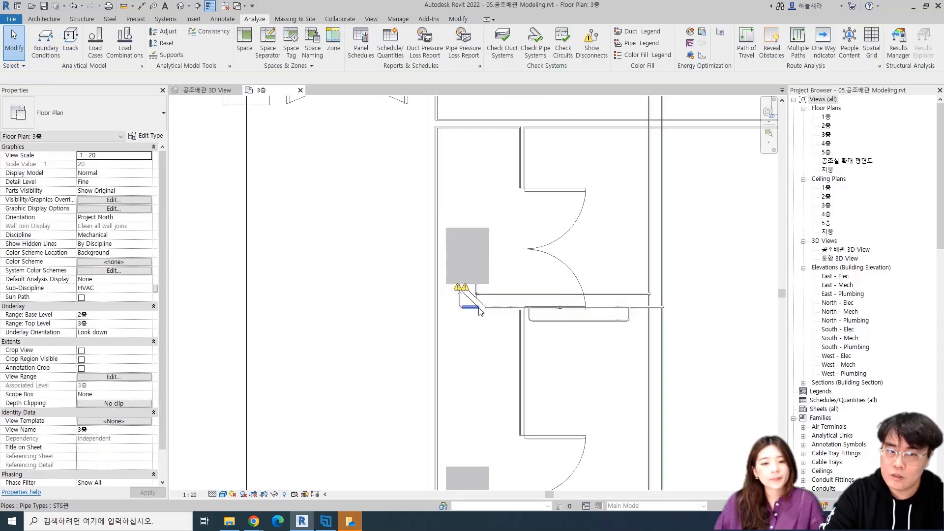
scroll(477, 314, up, 8)
scroll(474, 324, down, 2)
click(520, 355)
drag(521, 355, 427, 369)
click(386, 310)
scroll(431, 360, down, 2)
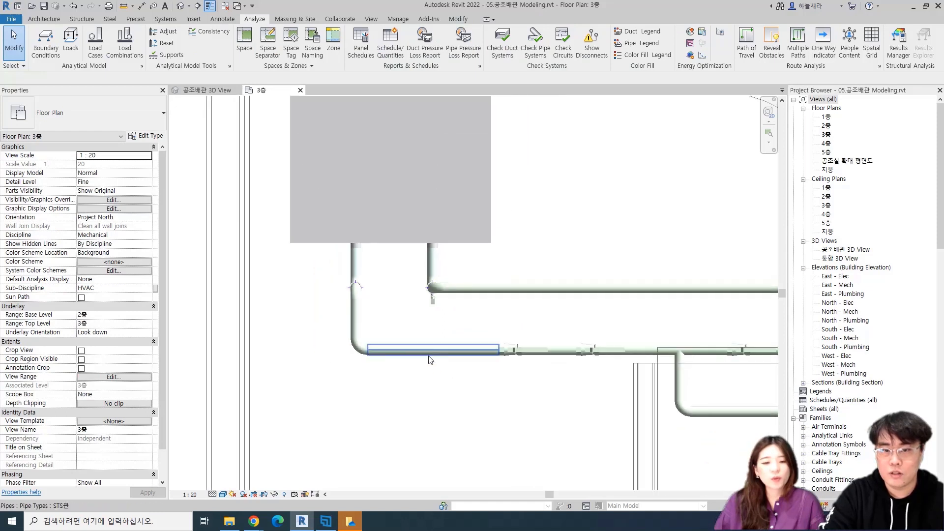
Draw a 25 mm STS관 branch pipe straight down from the lower horizontal pipe, between the elbow and the first valve
scroll(431, 361, down, 5)
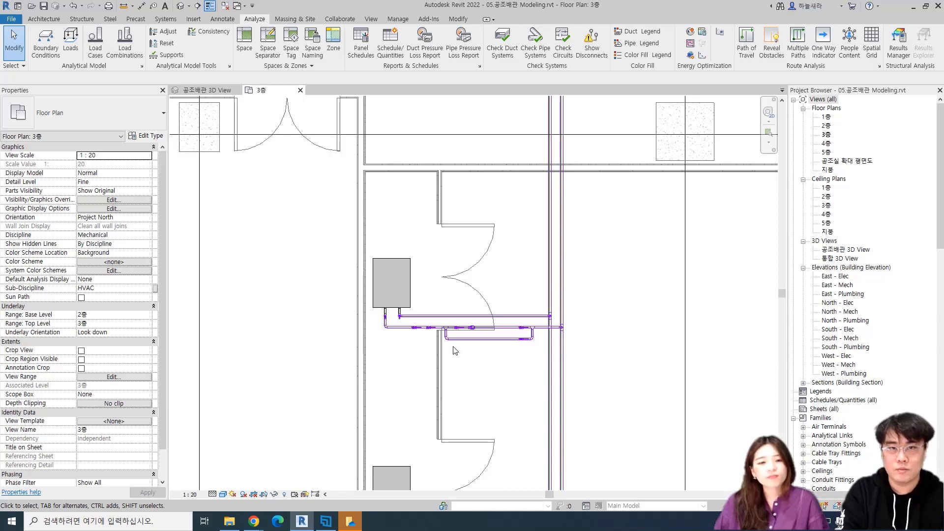
scroll(443, 363, up, 2)
middle_drag(402, 321, 434, 284)
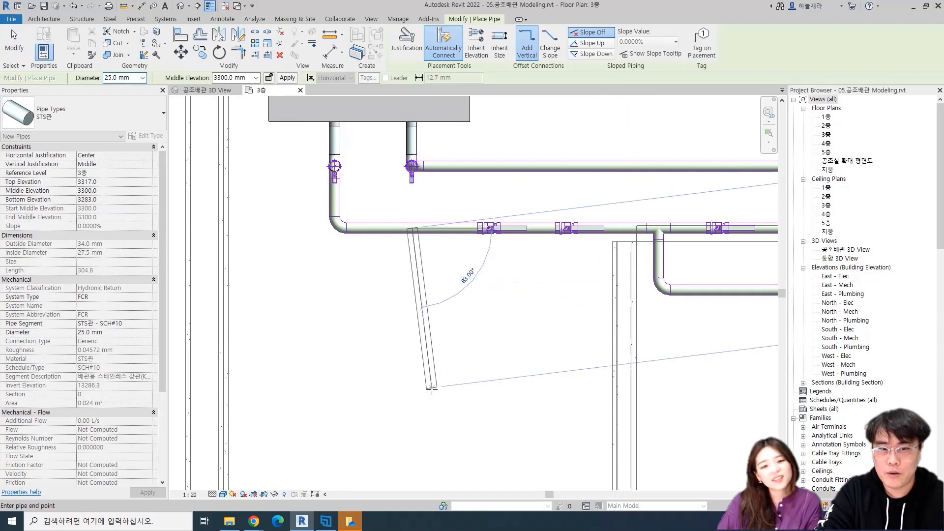
middle_drag(421, 426, 396, 280)
scroll(391, 289, down, 1)
scroll(385, 427, down, 1)
middle_drag(386, 448, 388, 355)
click(386, 437)
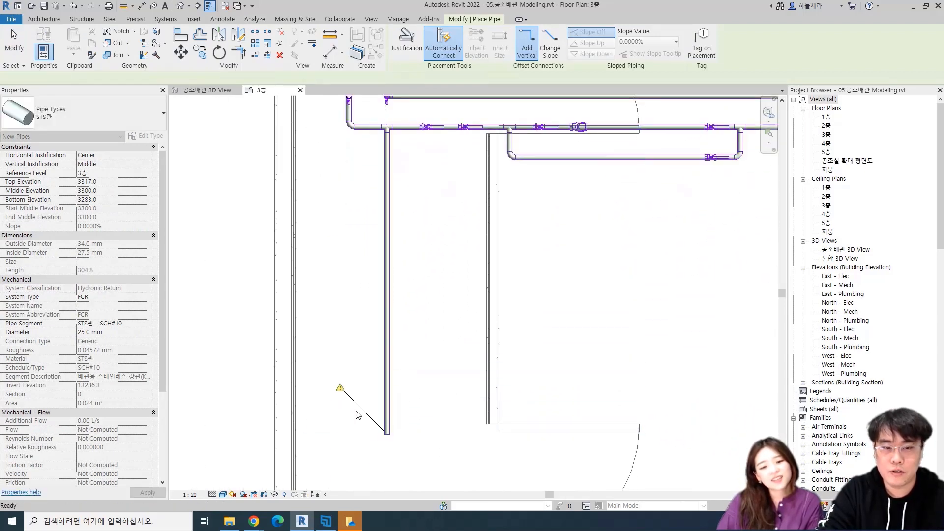
Check the routing preferences of the STS관 pipe type used by the vertical branch pipe
key(Escape)
key(Escape)
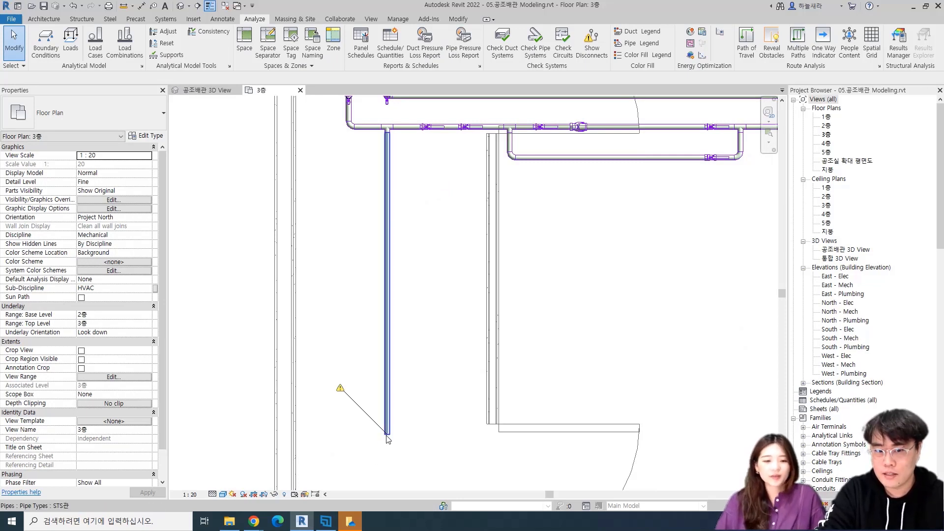
scroll(386, 435, up, 4)
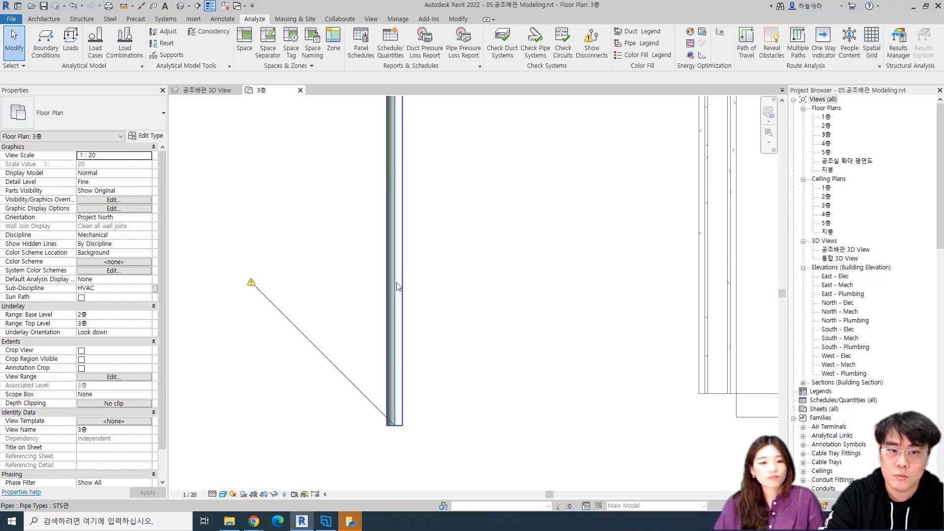
click(397, 358)
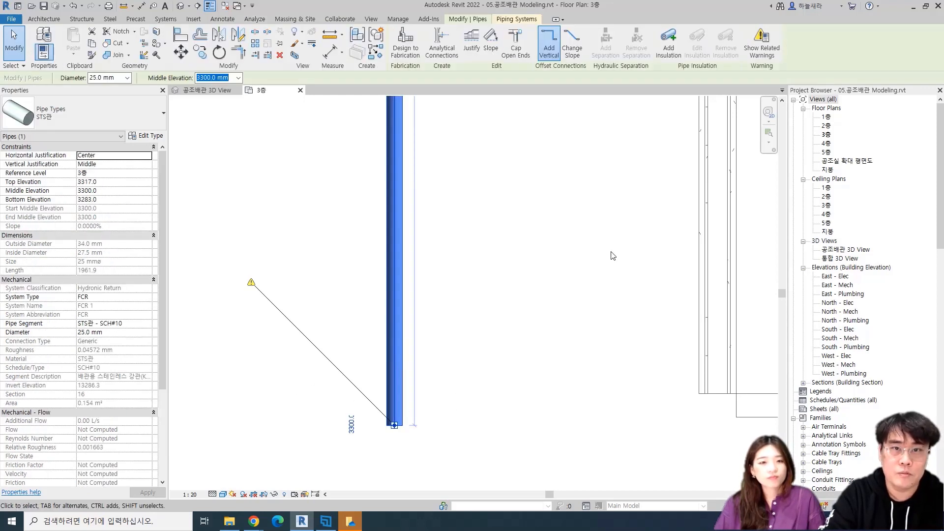
scroll(550, 268, down, 3)
middle_drag(556, 280, 541, 341)
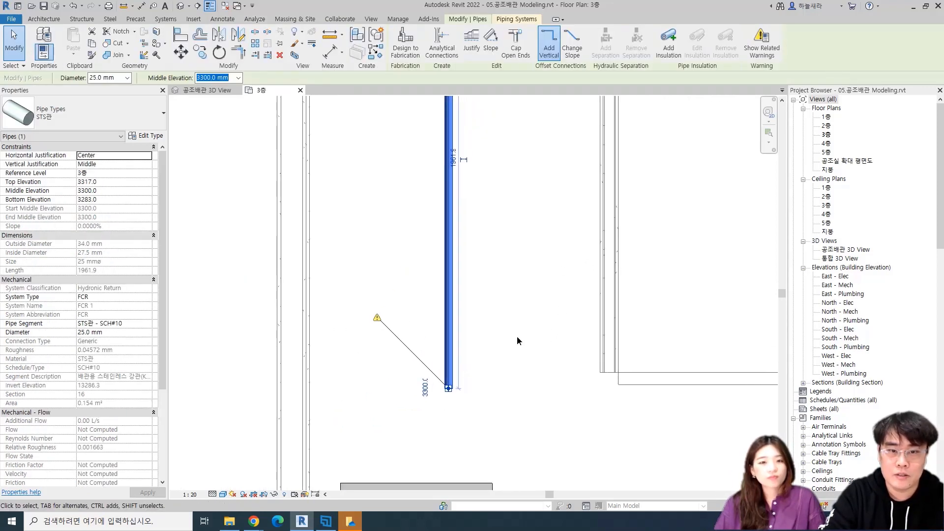
click(517, 335)
click(448, 282)
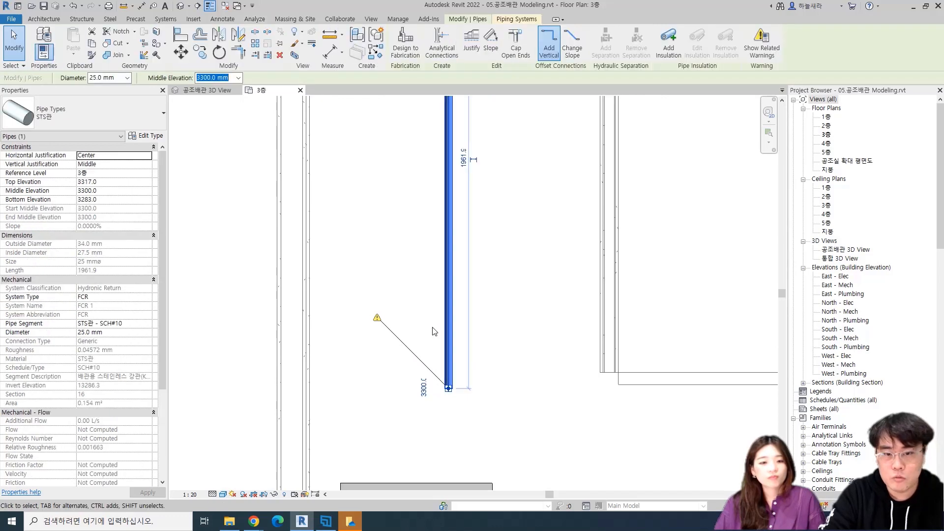
click(146, 136)
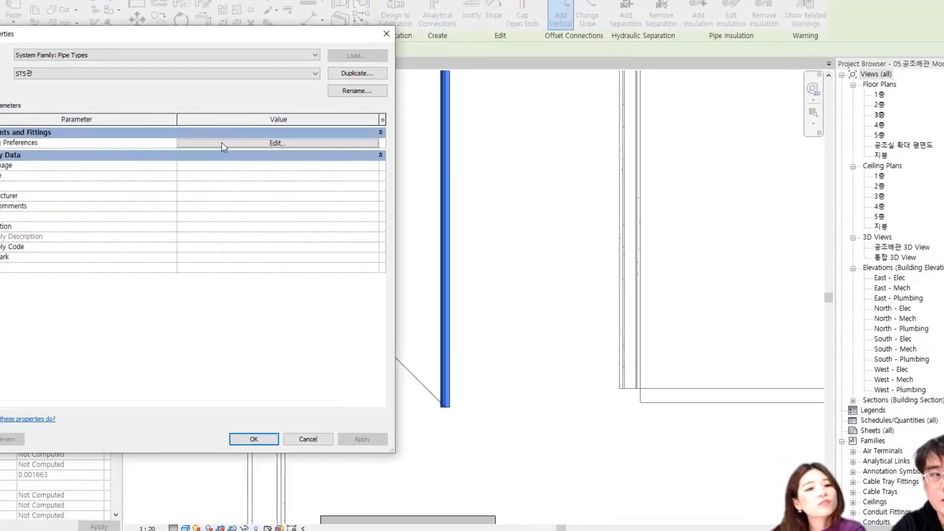
click(248, 158)
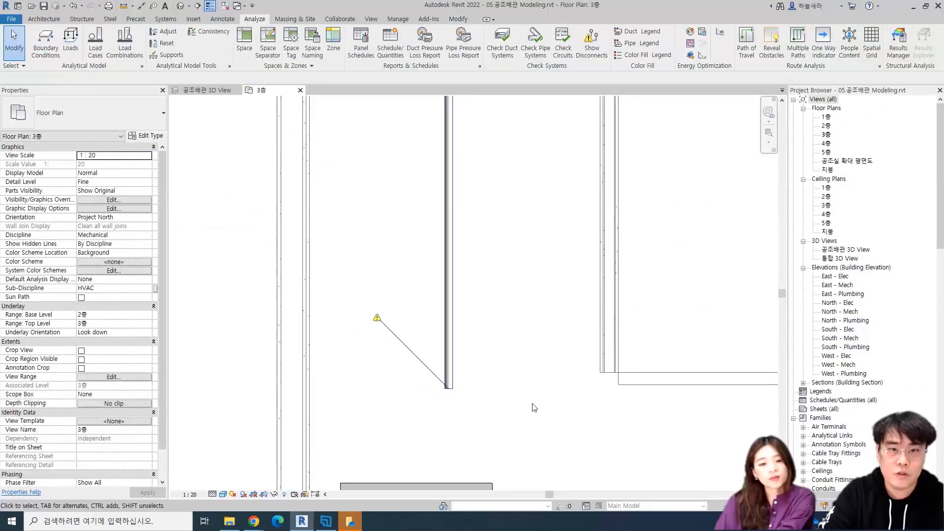
drag(459, 331, 405, 266)
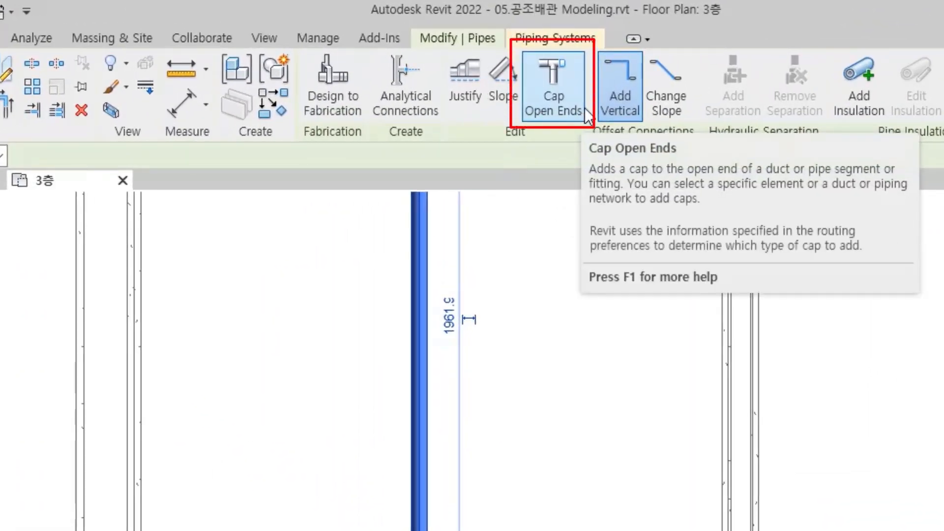
Select the pipe network branch up to the equipment from the vertical branch pipe and examine its extent across the 3층 plan
scroll(506, 467, down, 2)
scroll(509, 469, down, 2)
middle_drag(546, 379, 509, 530)
key(Escape)
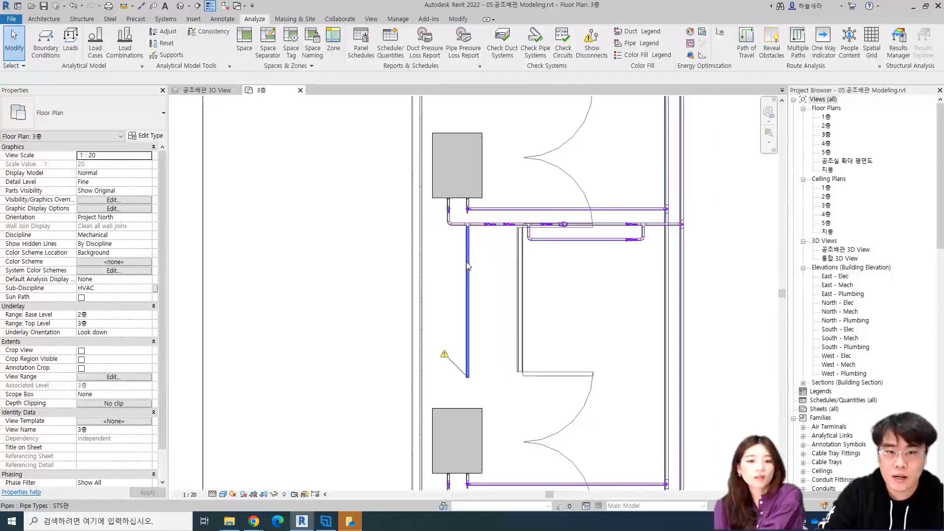
key(Tab)
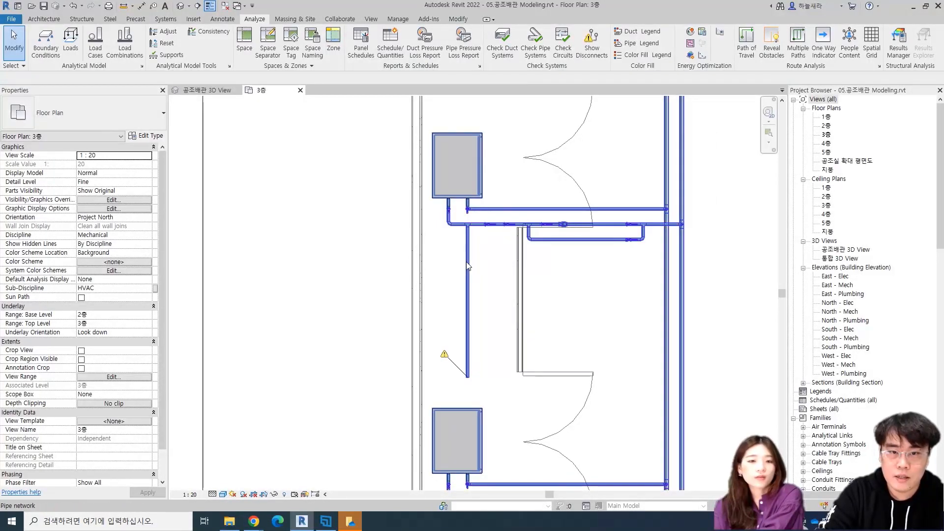
key(Tab)
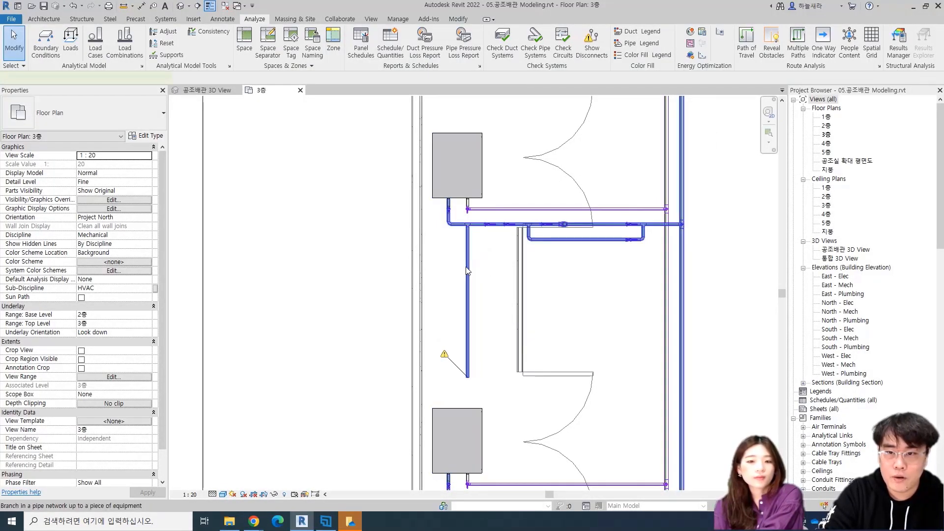
click(467, 271)
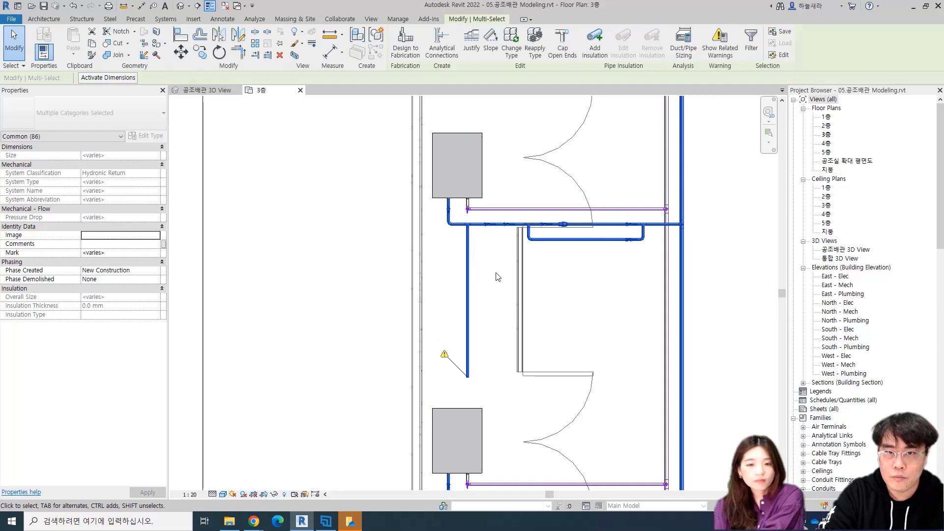
scroll(448, 271, down, 5)
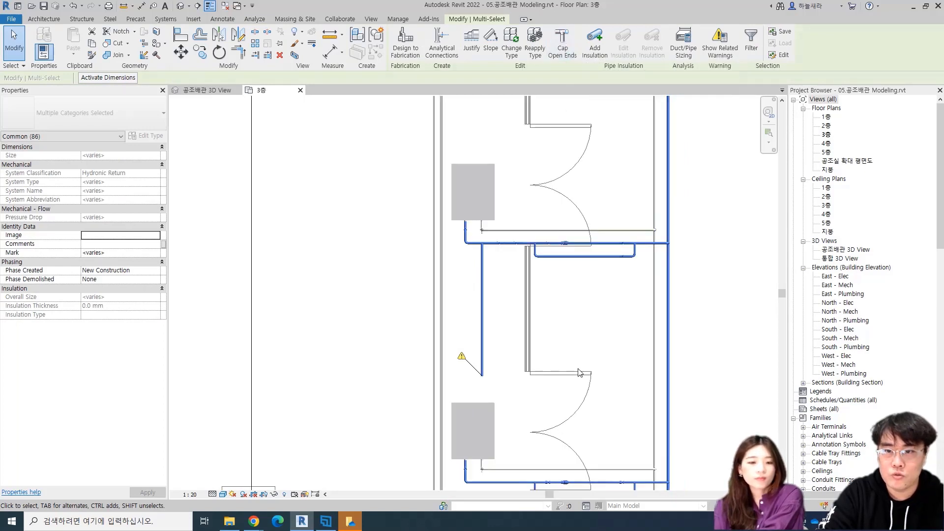
scroll(643, 308, down, 2)
middle_drag(665, 316, 597, 317)
scroll(316, 319, down, 1)
scroll(311, 320, up, 2)
middle_drag(417, 336, 570, 336)
key(Escape)
scroll(485, 340, up, 4)
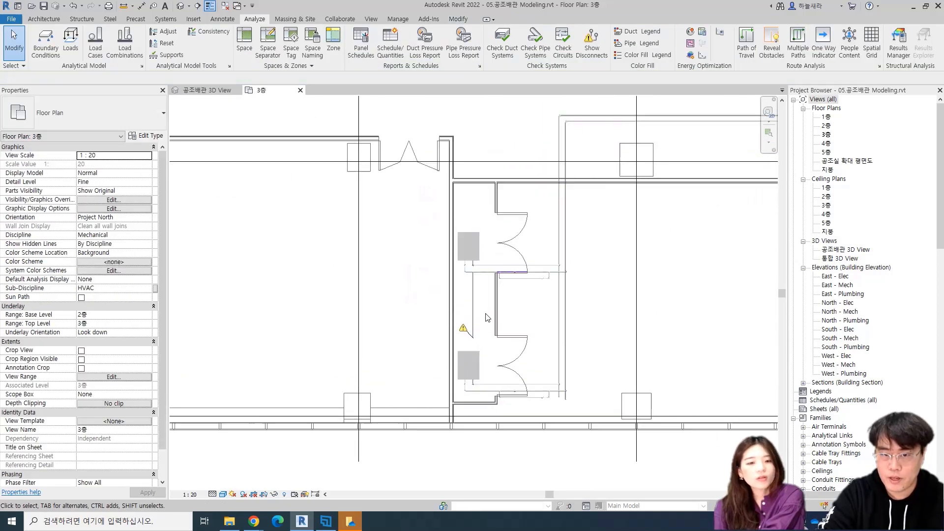
Draw a short 25 mm STS관 side branch to the right near the lower end of the vertical branch pipe
click(448, 322)
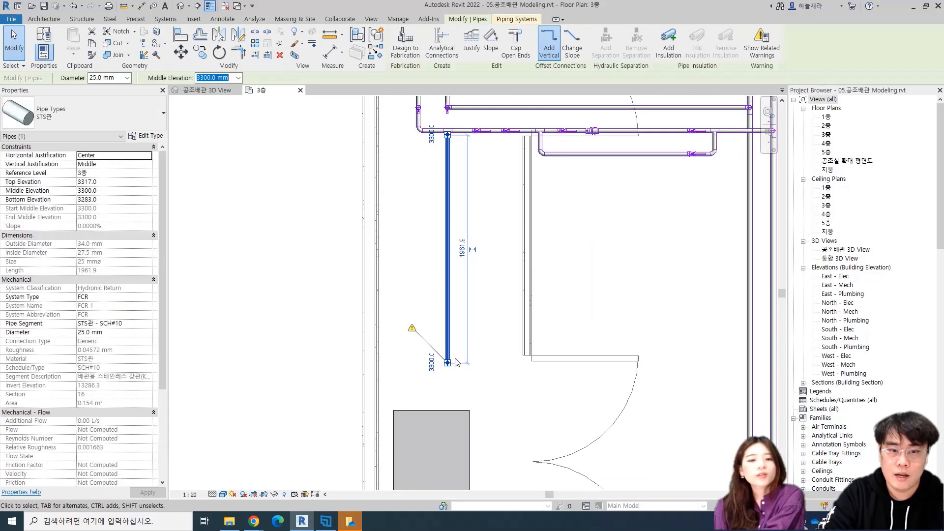
key(c)
key(s)
scroll(427, 330, up, 2)
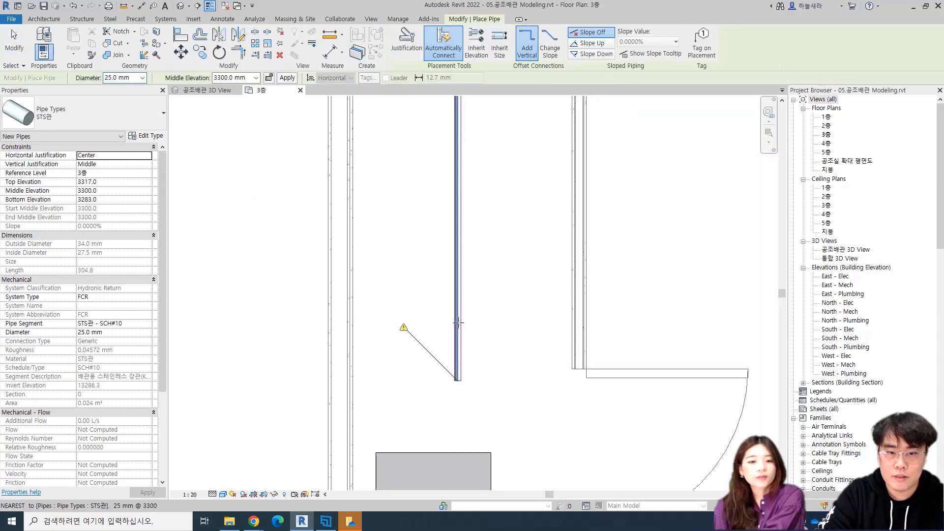
click(460, 322)
click(521, 322)
key(Escape)
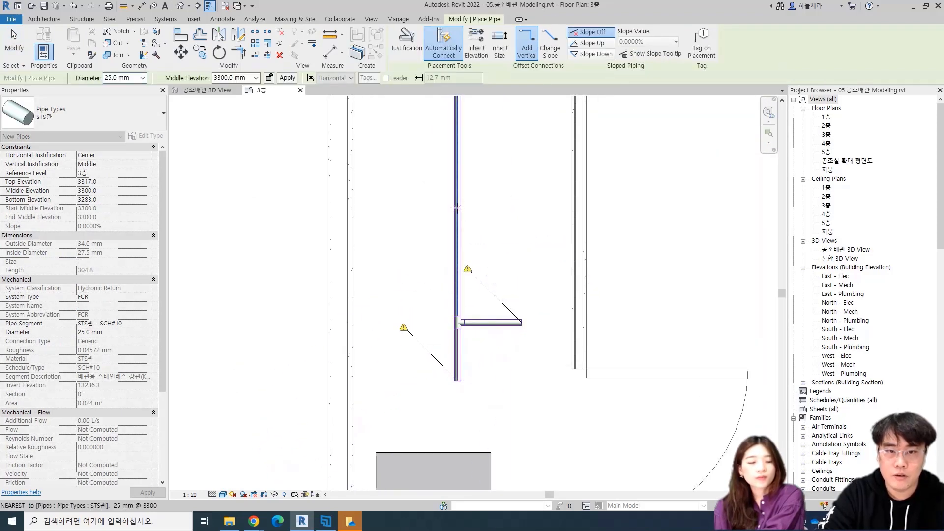
Draw two more short 25 mm side branches higher up the vertical pipe, one to the left and the uppermost to the right
click(457, 209)
click(412, 209)
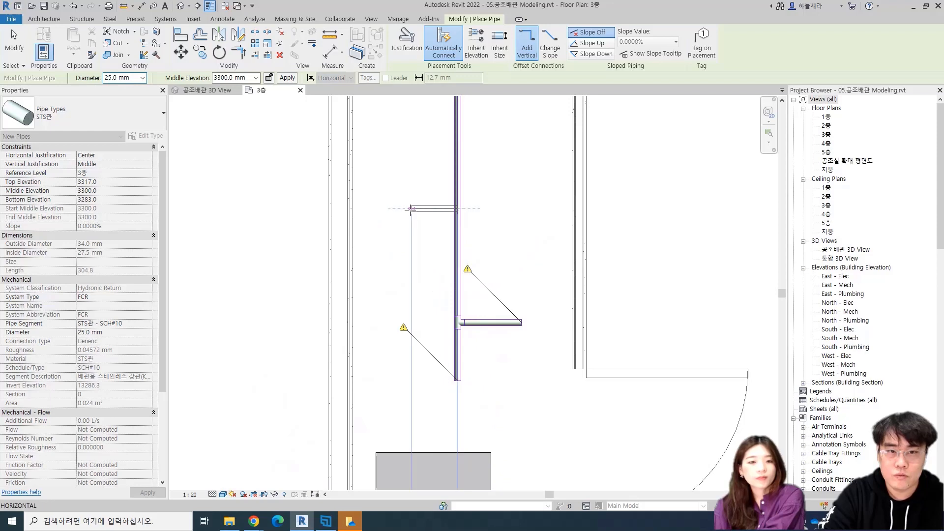
key(Escape)
key(Escape)
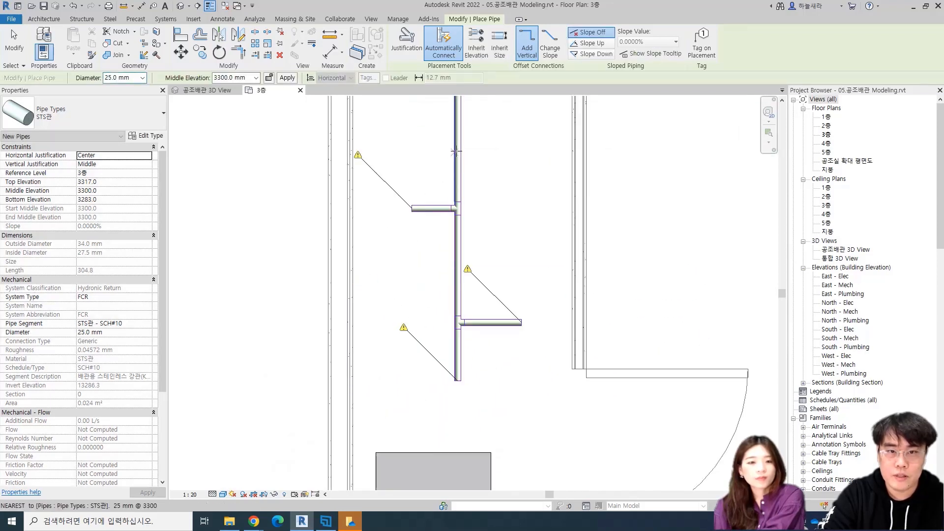
click(457, 147)
click(504, 148)
key(Escape)
key(Escape)
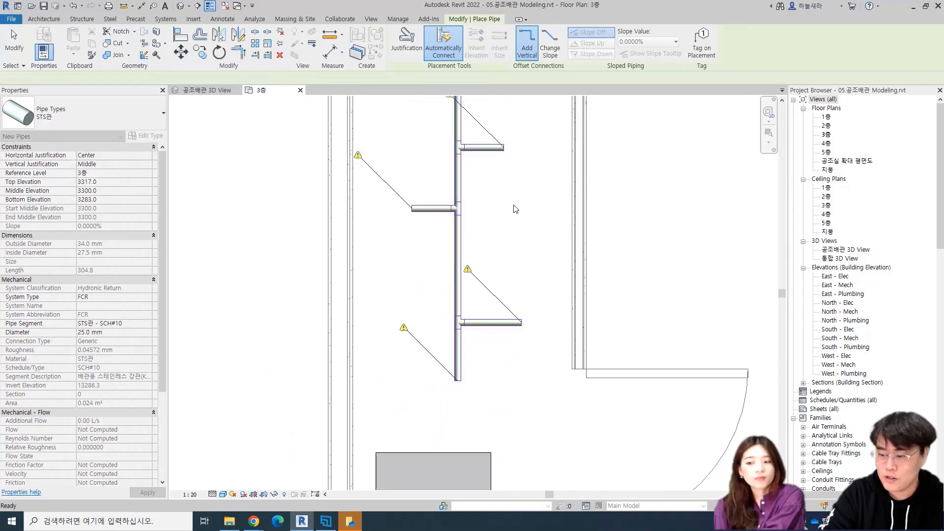
Try to cap the open ends of the vertical branch pipe and its three side branches
scroll(511, 208, down, 3)
middle_drag(495, 211, 462, 301)
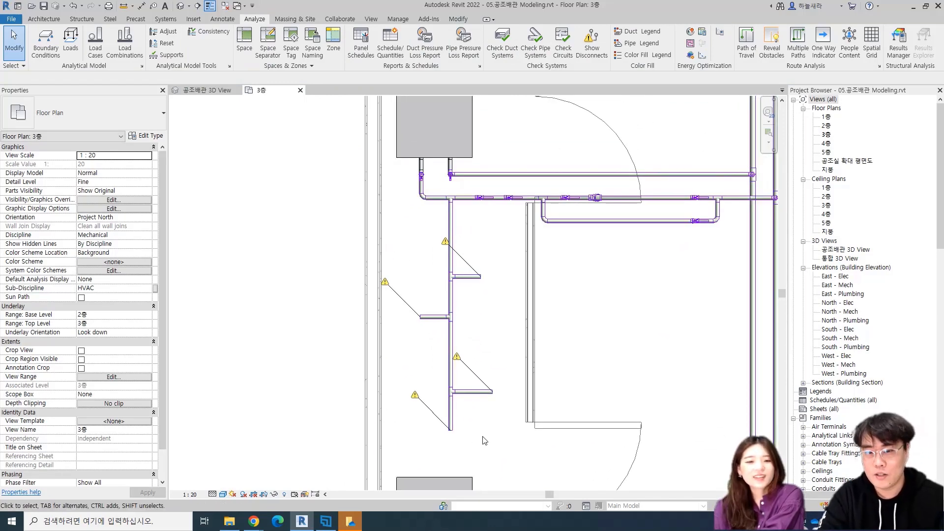
drag(487, 440, 385, 281)
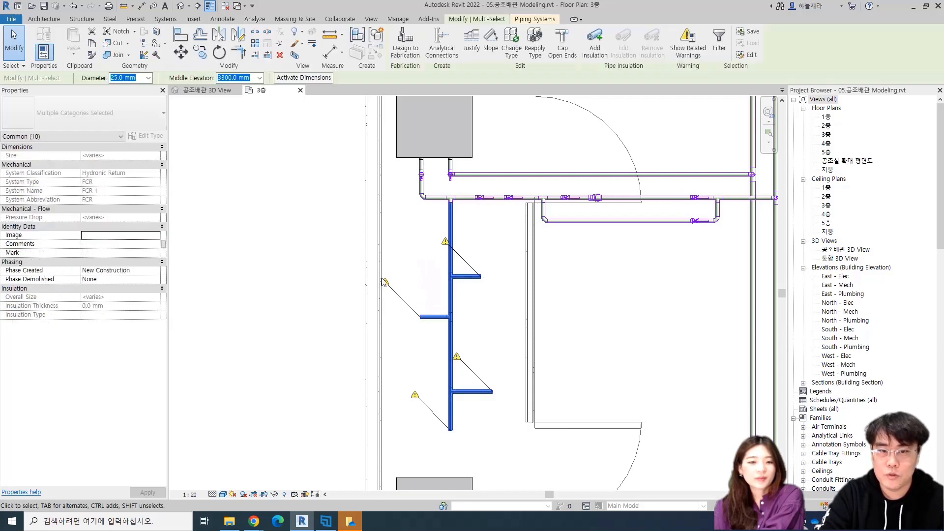
click(561, 47)
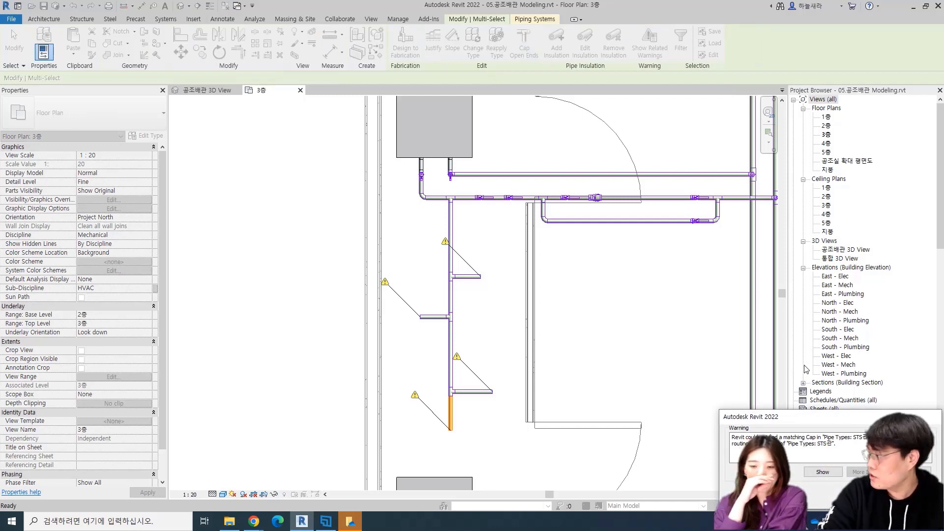
click(866, 495)
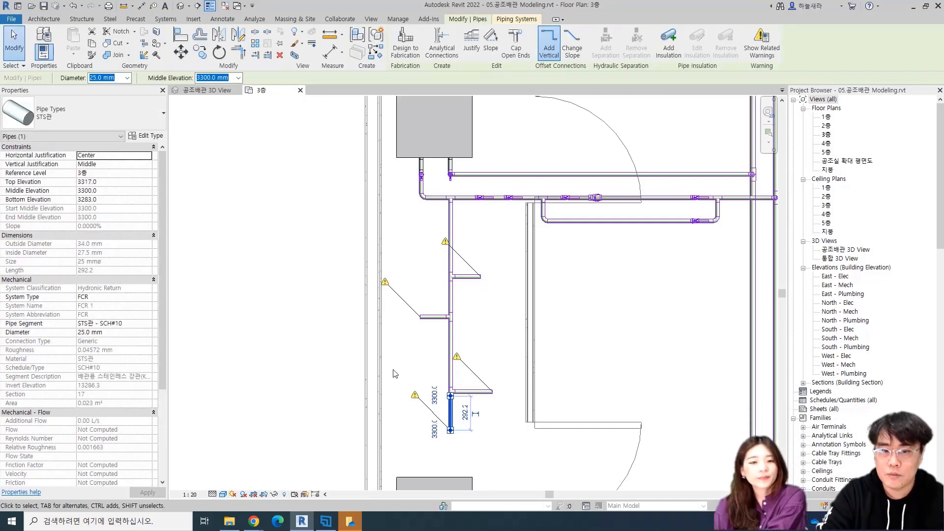
Set the Cap in the STS관 routing preferences to T_강관캡: STS캡(용접 S#10) with a minimum size of All
click(144, 136)
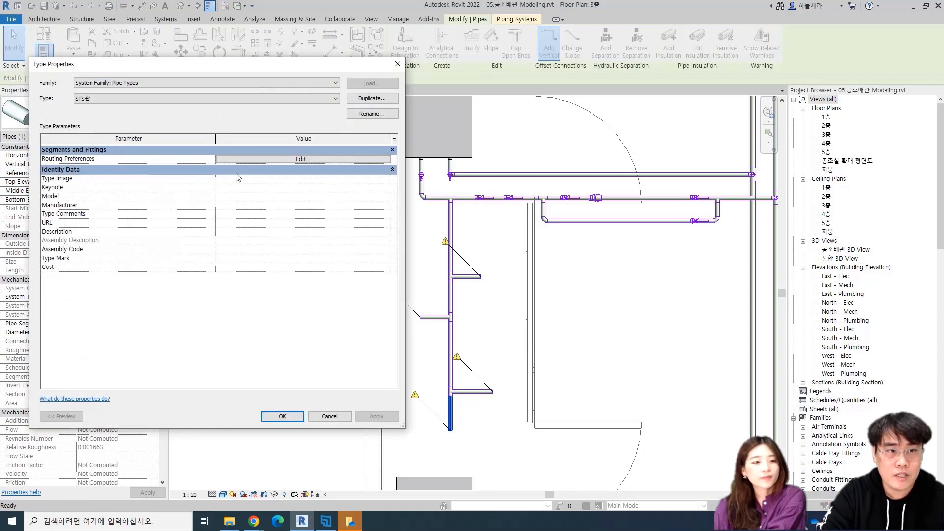
click(285, 160)
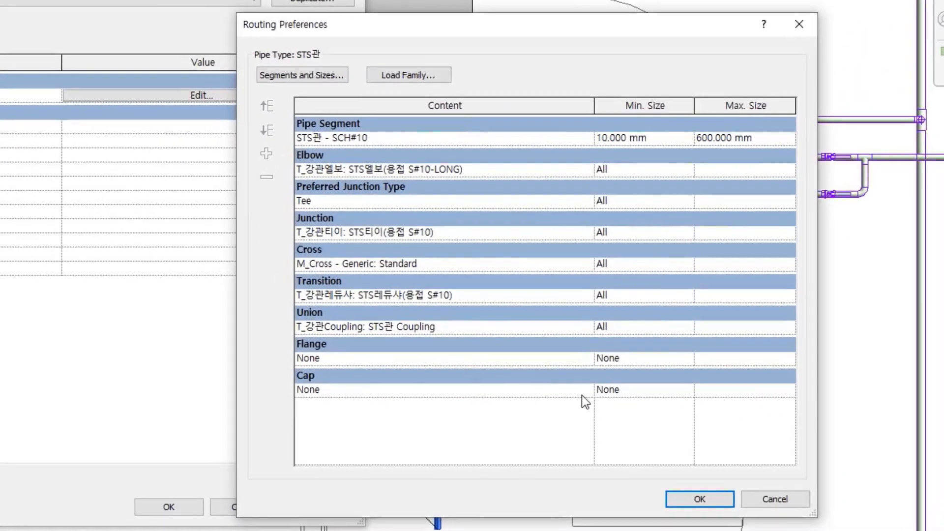
click(569, 391)
click(326, 439)
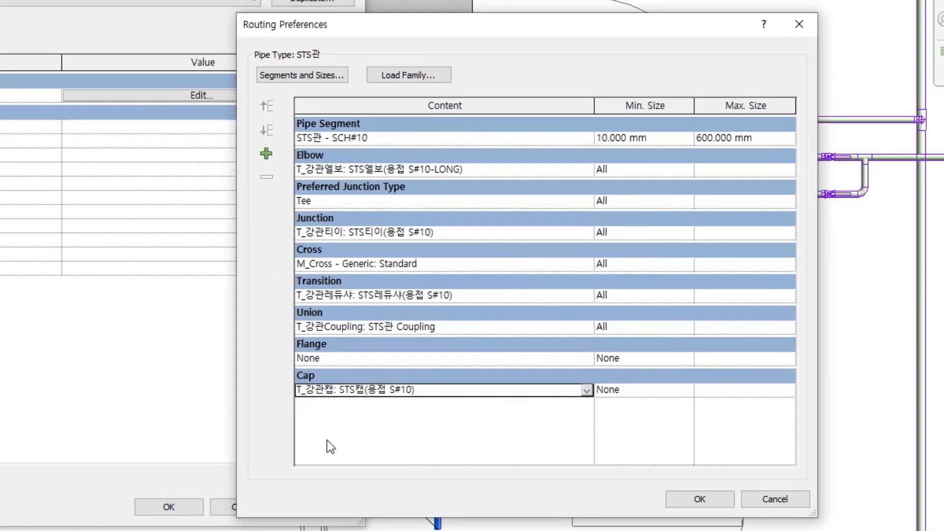
click(689, 392)
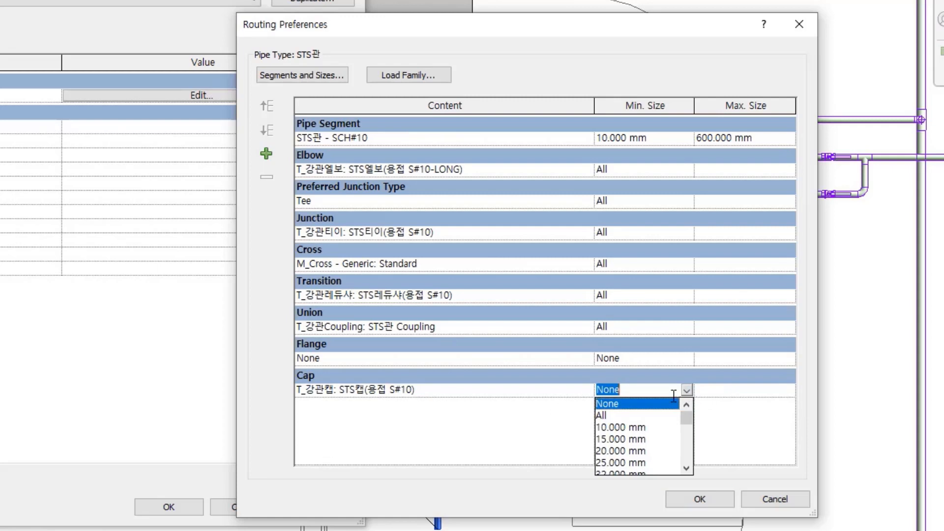
click(612, 416)
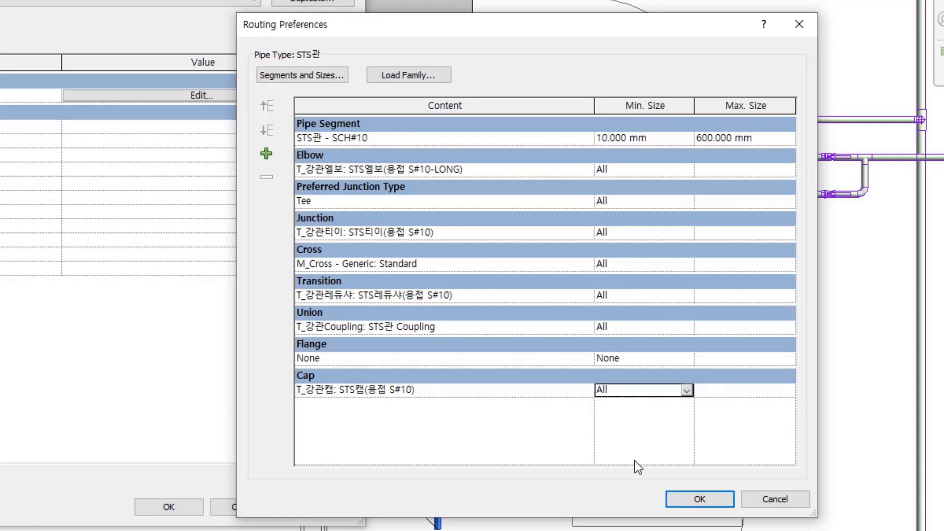
click(680, 504)
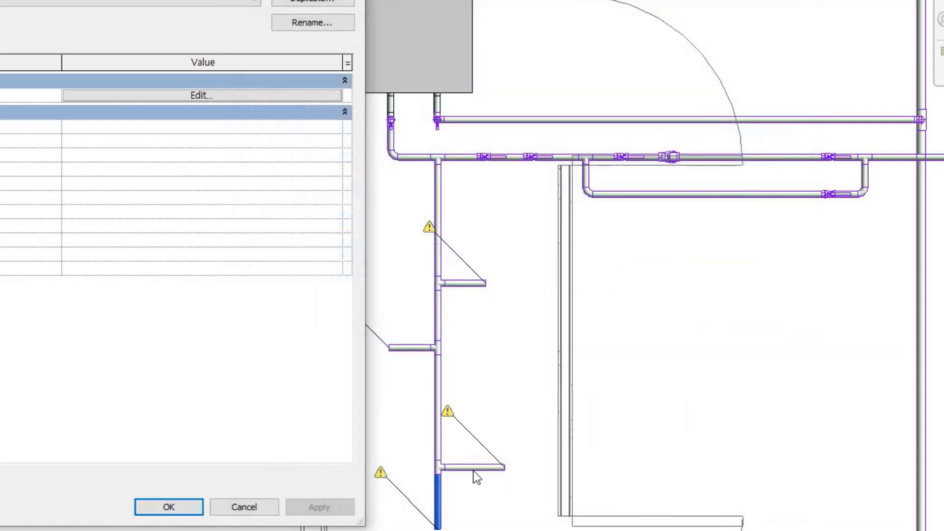
click(169, 506)
Cap all open ends of the vertical branch pipe and its three side branches
click(508, 459)
drag(508, 458, 396, 228)
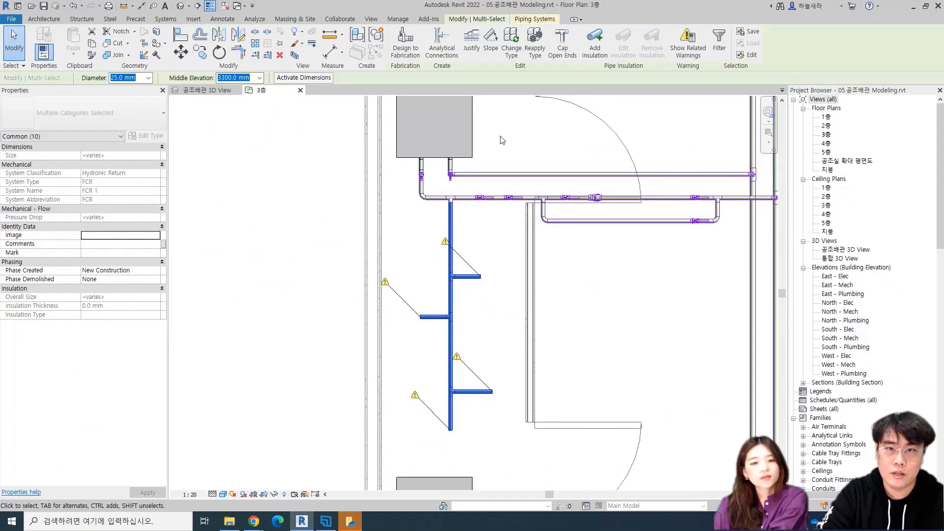
click(562, 46)
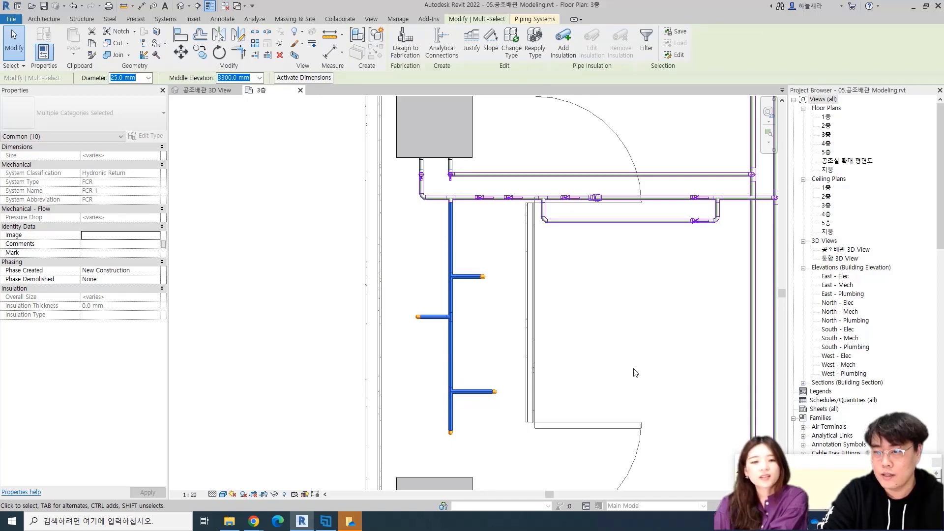
key(Escape)
scroll(470, 432, up, 5)
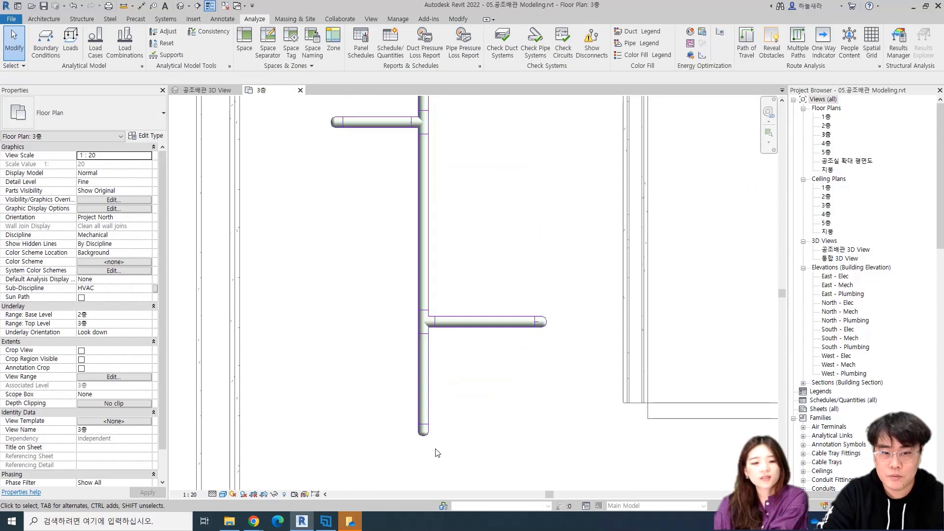
click(424, 431)
click(472, 438)
scroll(472, 438, down, 5)
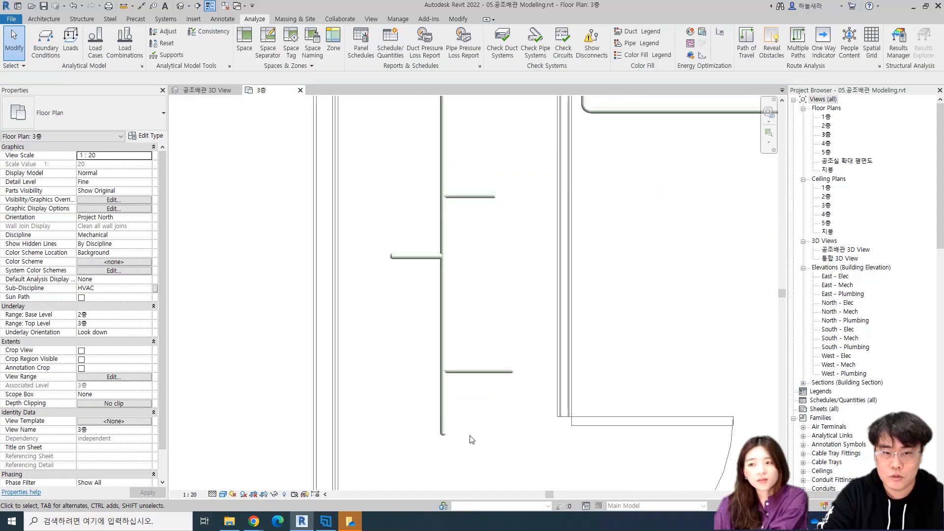
Delete the cap at the lower end of the vertical branch pipe and undo the deletion
scroll(475, 439, up, 4)
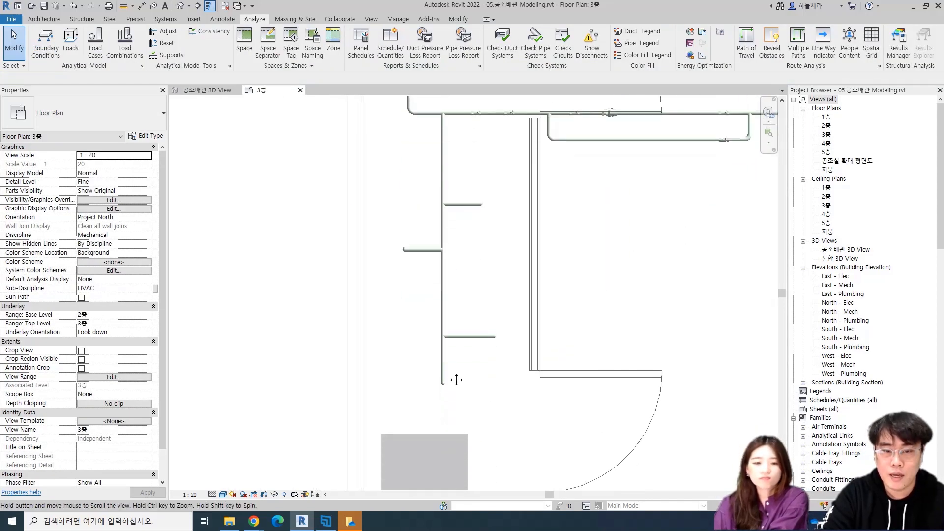
click(453, 379)
key(Delete)
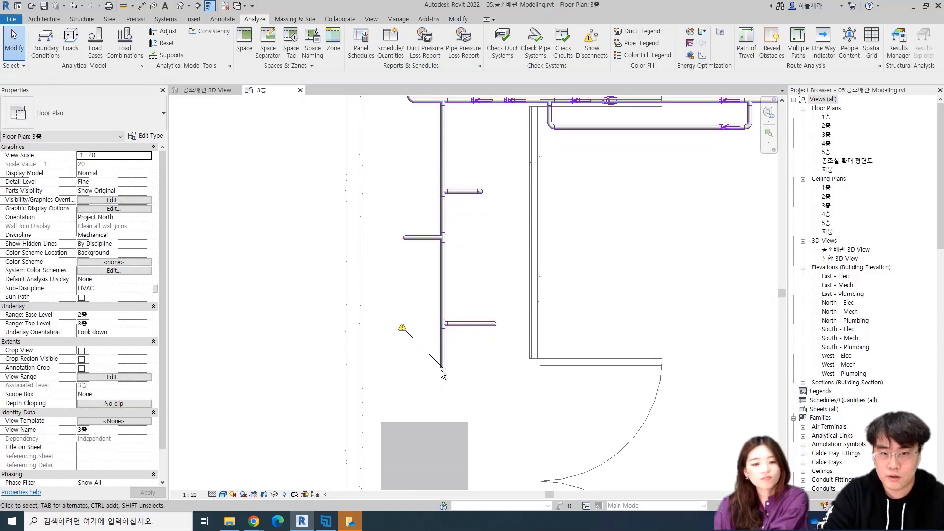
key(ctrl+z)
scroll(457, 349, down, 2)
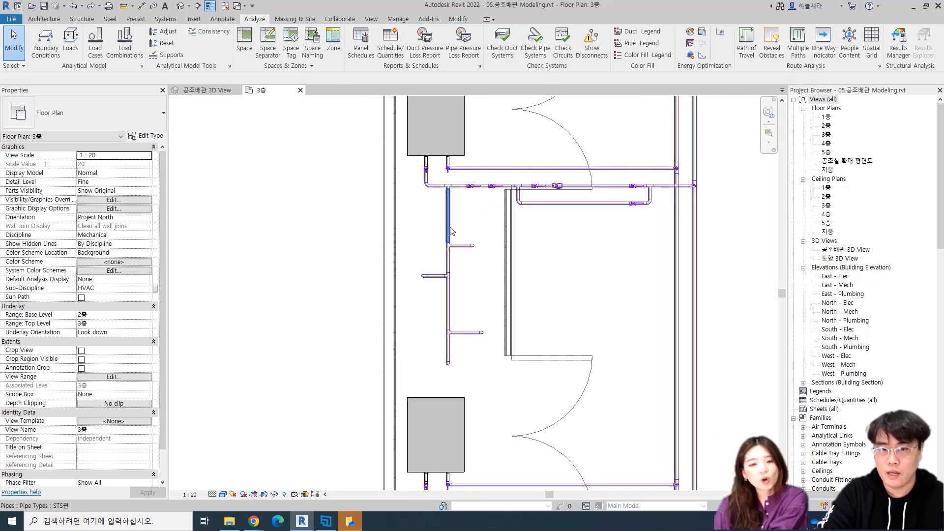
middle_drag(450, 225, 450, 276)
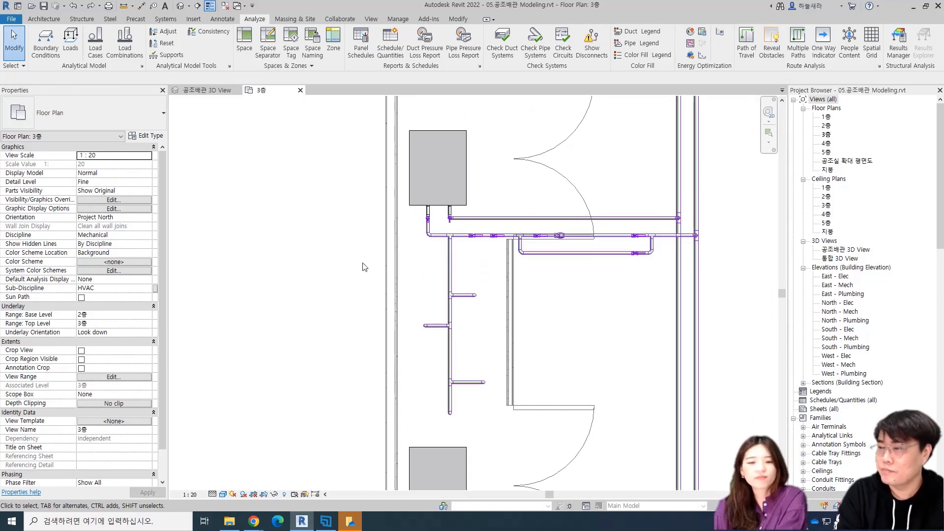